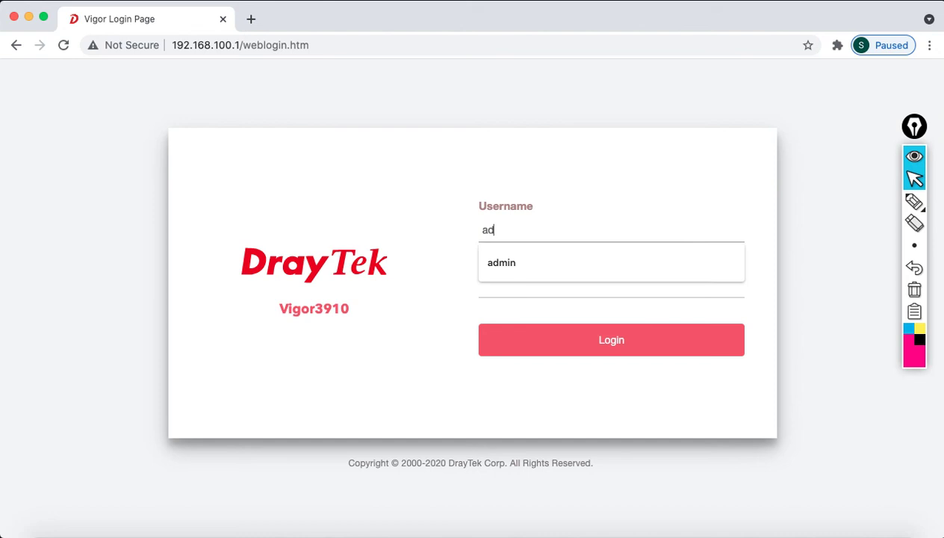
# Log in to the Vigor3910 as admin and dismiss the default-password warning
pyautogui.press('Tab')
pyautogui.write('ad')
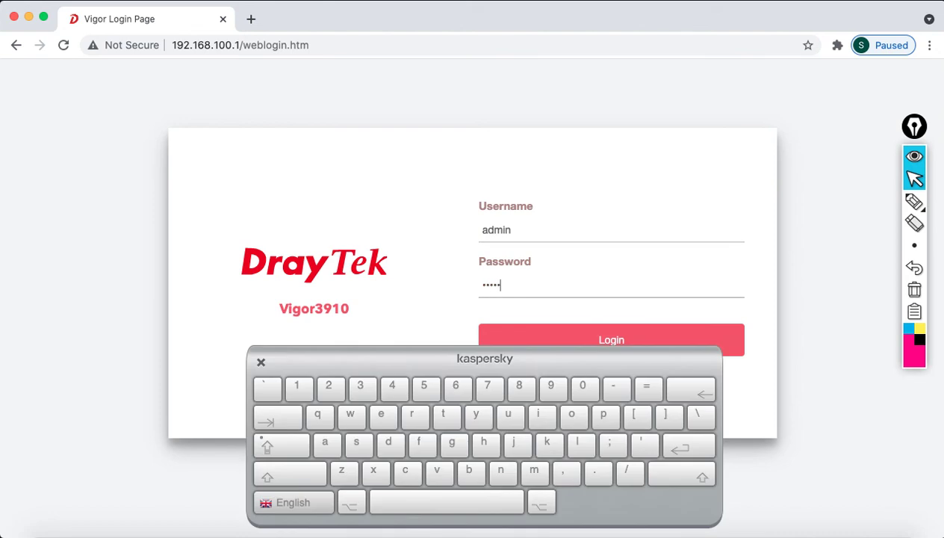
pyautogui.click(522, 341)
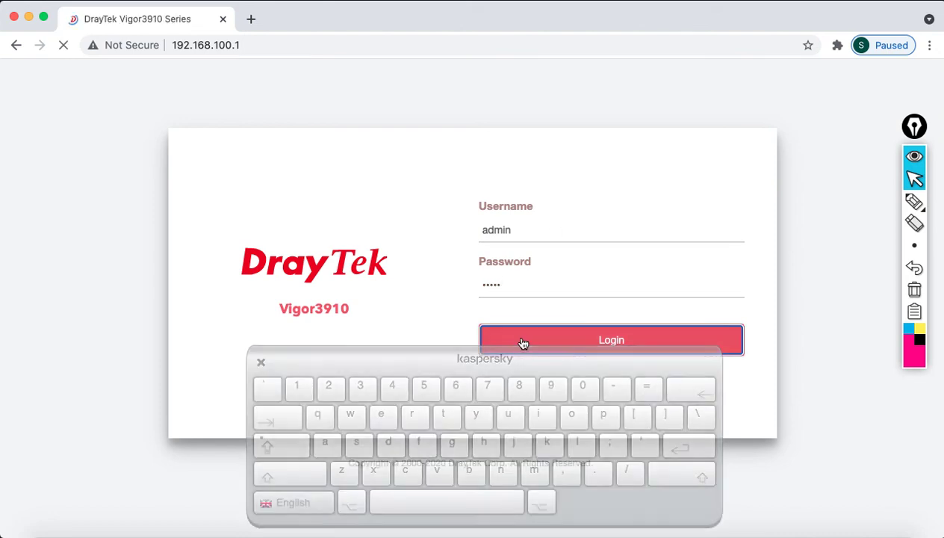
pyautogui.click(607, 144)
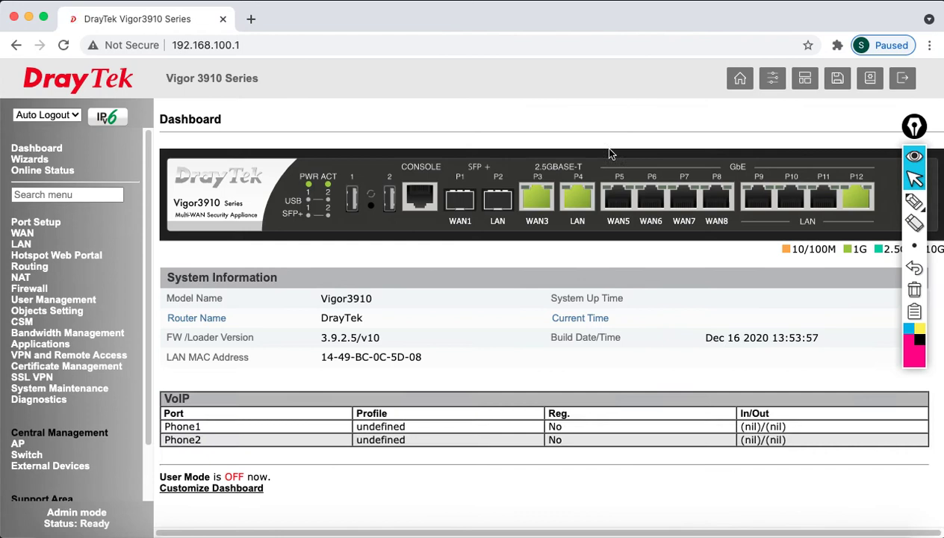
# Set Auto Logout to Off and go to System Maintenance > Management
pyautogui.click(47, 115)
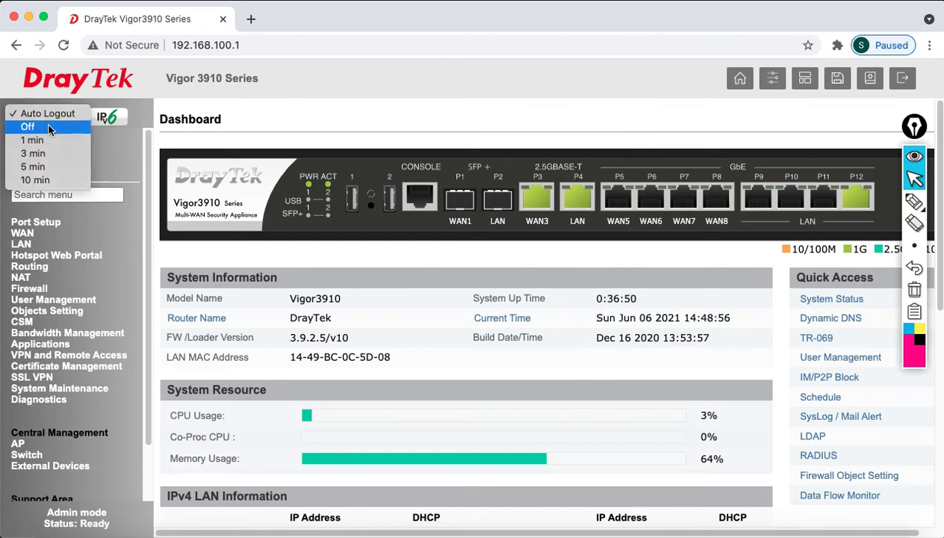
pyautogui.click(28, 127)
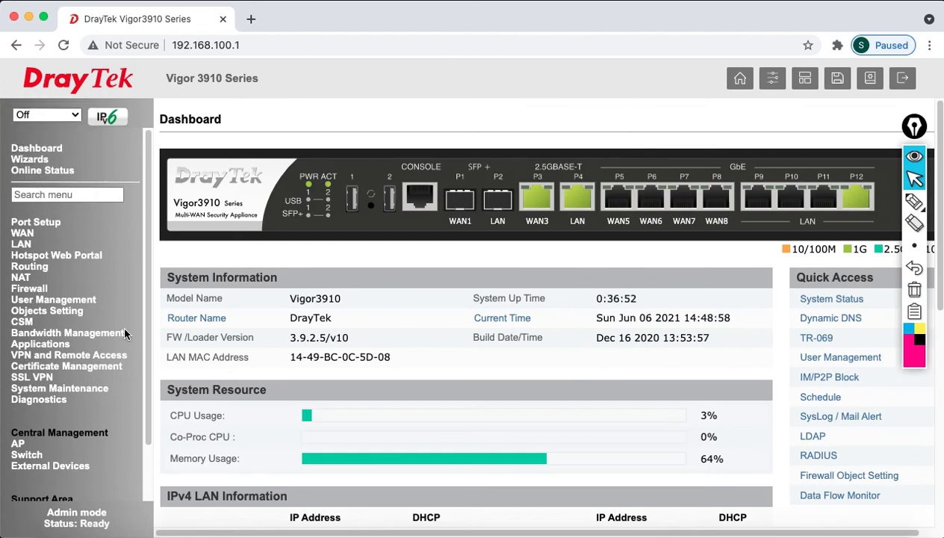
pyautogui.click(96, 389)
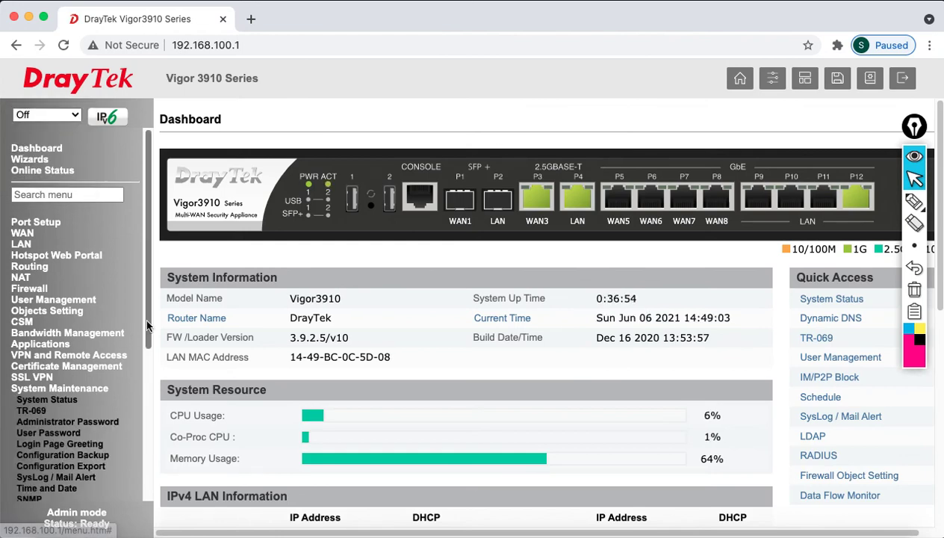
pyautogui.moveTo(146, 324); pyautogui.dragTo(148, 365)
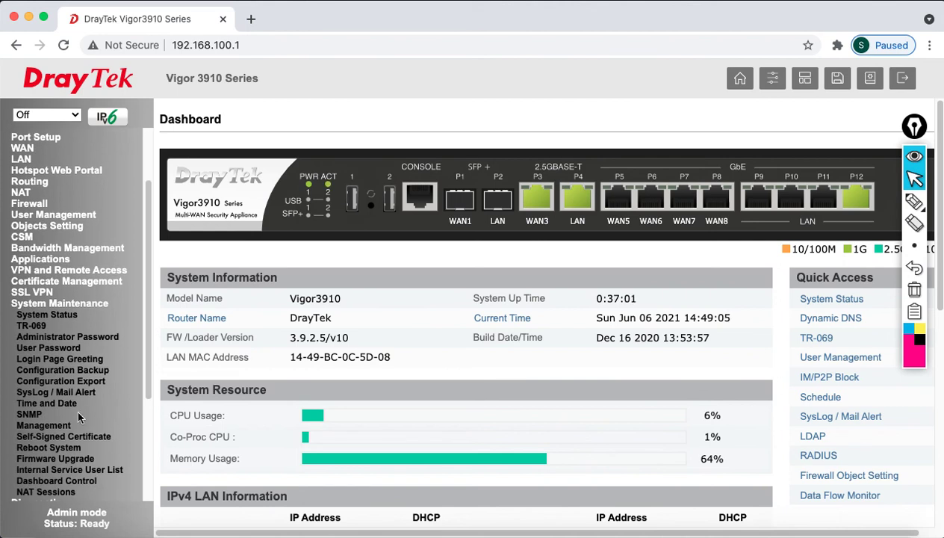
pyautogui.click(45, 425)
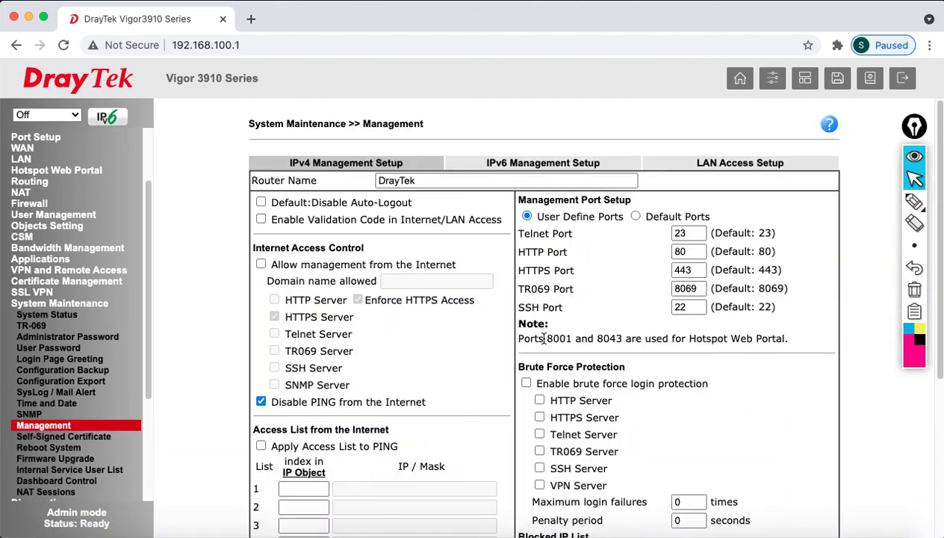
# Unblock PING from the Internet, allow Internet management, and enable the HTTP server alongside HTTPS port 443
pyautogui.scroll(-1, 464, 401)
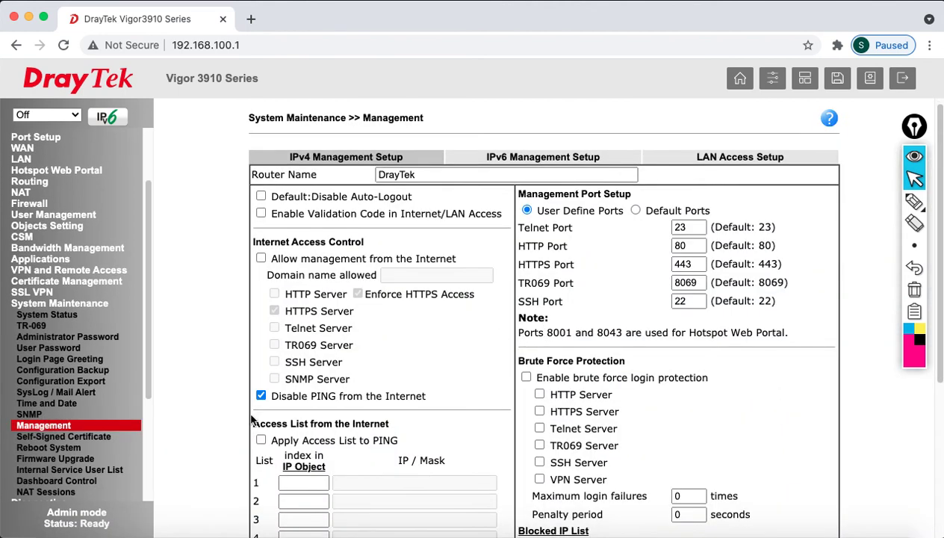
pyautogui.moveTo(284, 396); pyautogui.dragTo(419, 407)
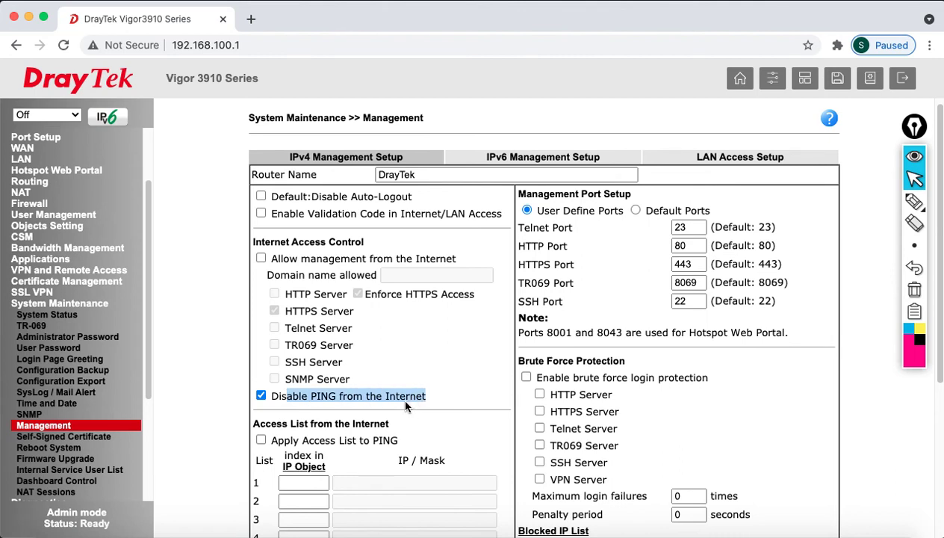
pyautogui.click(260, 397)
pyautogui.moveTo(268, 258); pyautogui.dragTo(445, 259)
pyautogui.click(261, 259)
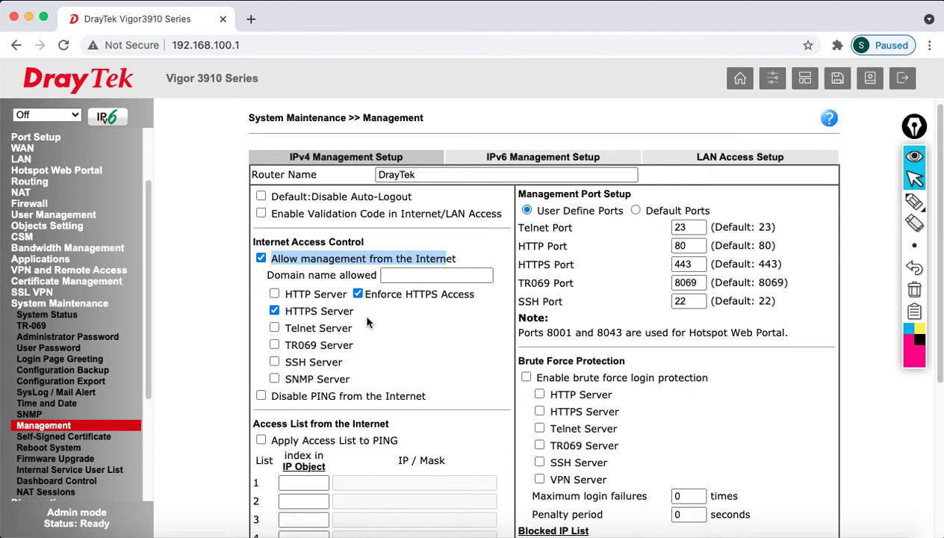
pyautogui.click(274, 295)
pyautogui.doubleClick(684, 263)
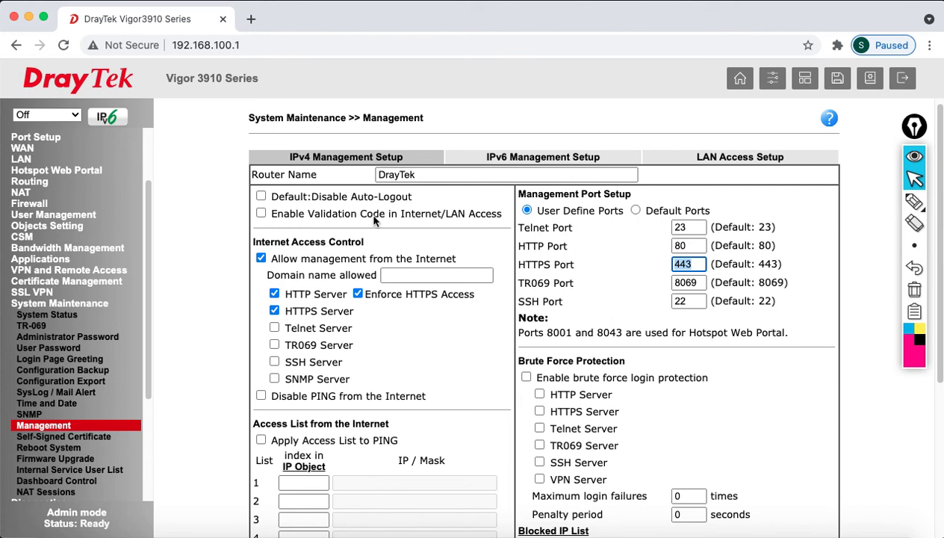
pyautogui.scroll(-4, 467, 404)
# Save the management settings and reboot the Vigor3910 using its current configuration
pyautogui.click(544, 512)
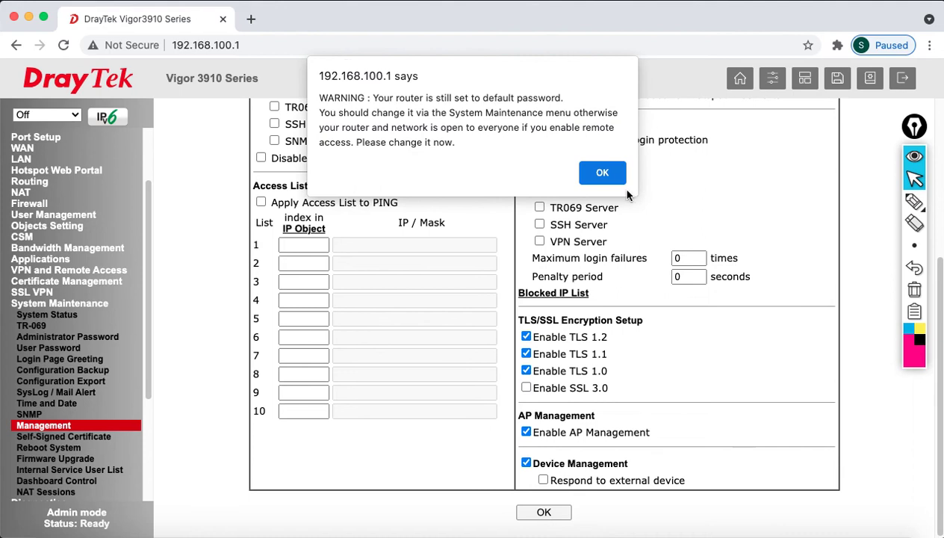
pyautogui.click(602, 173)
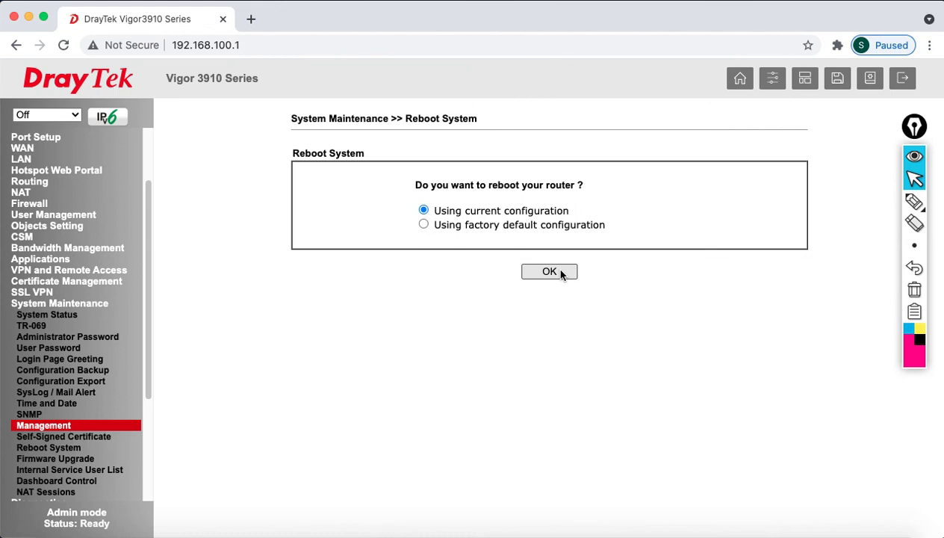
pyautogui.click(550, 272)
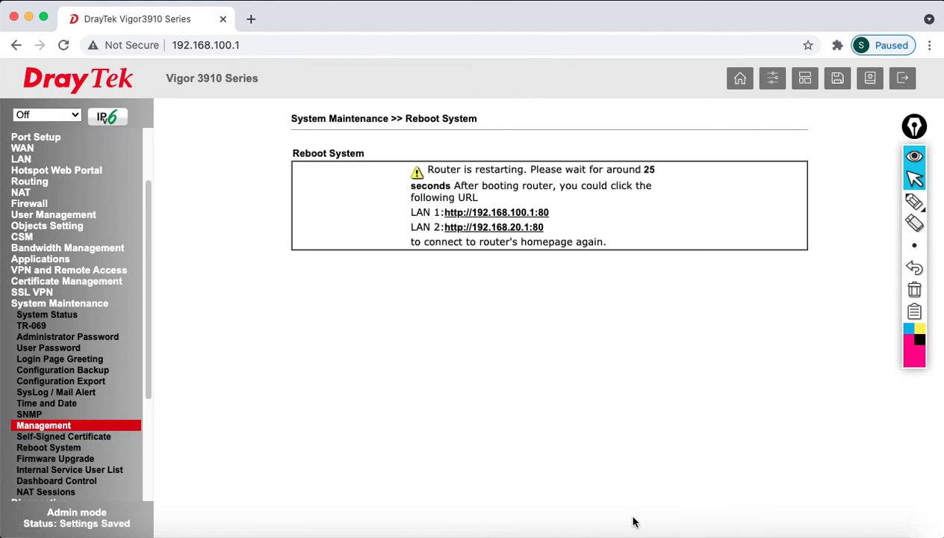
pyautogui.click(683, 527)
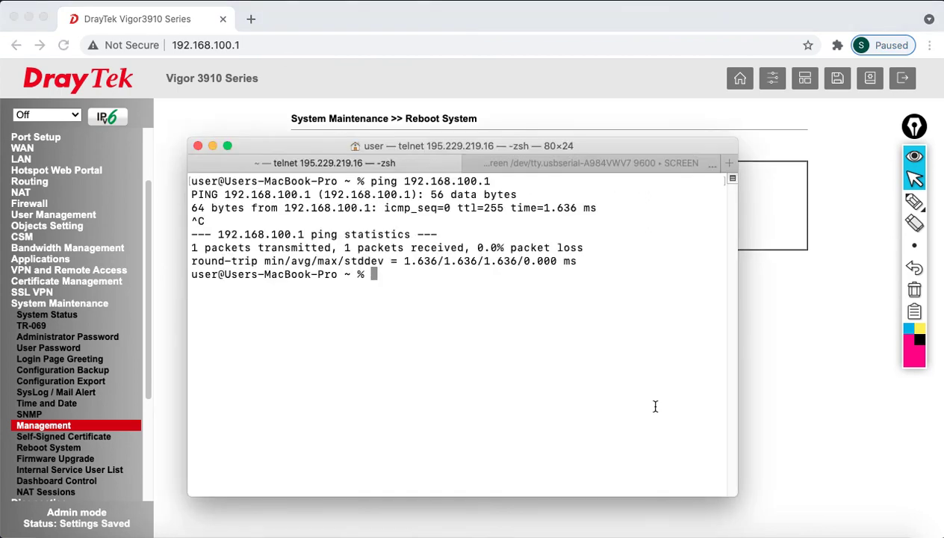
# Rerun ping 192.168.100.1 until the router replies again, then return to its login page
pyautogui.press('Up')
pyautogui.press('Return')
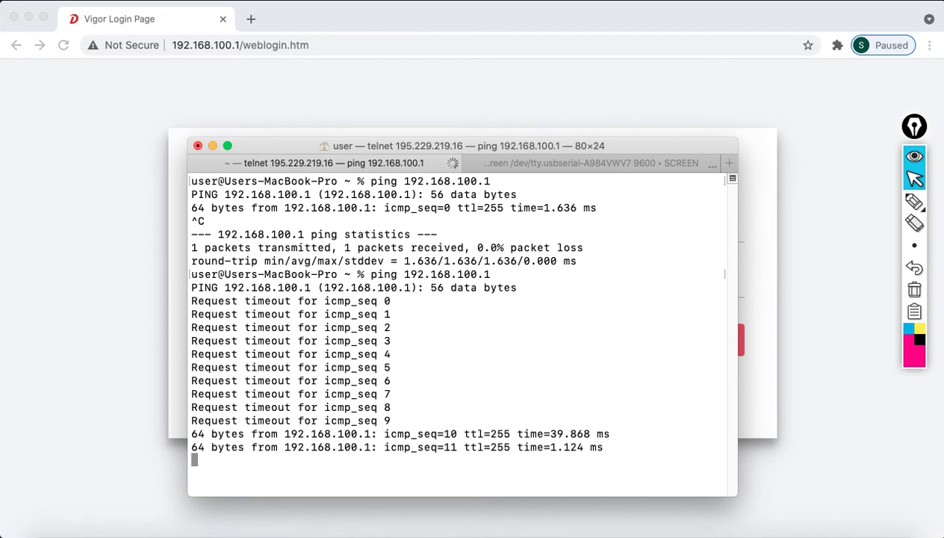
pyautogui.hotkey('ctrl', 'c')
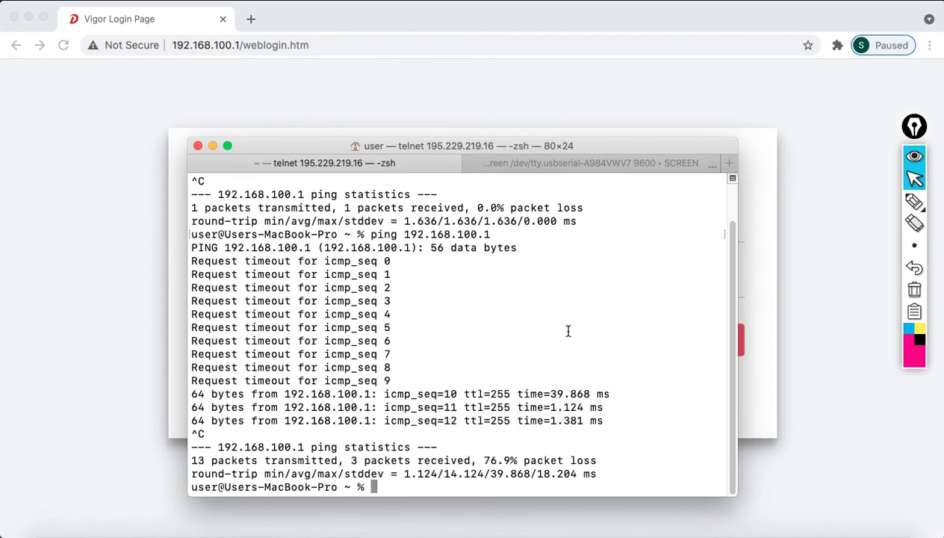
pyautogui.click(752, 286)
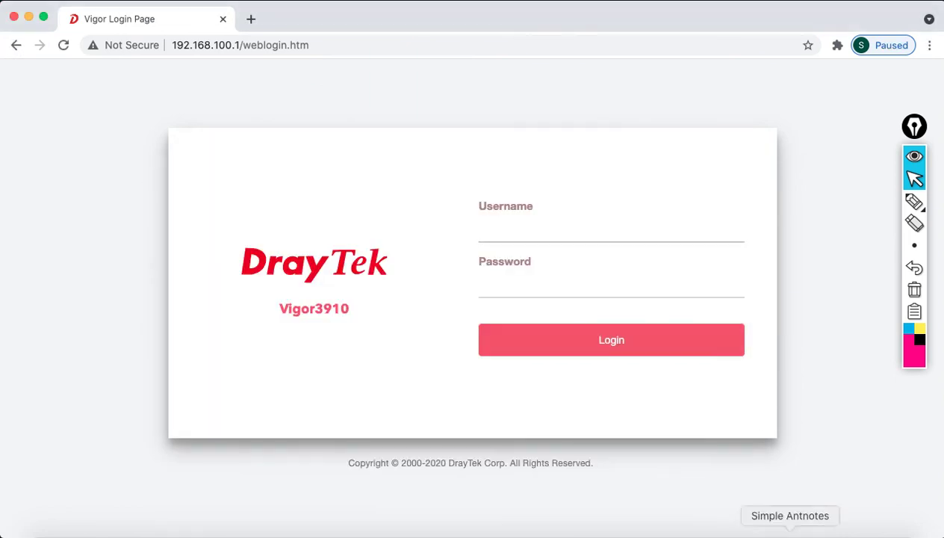
pyautogui.click(821, 533)
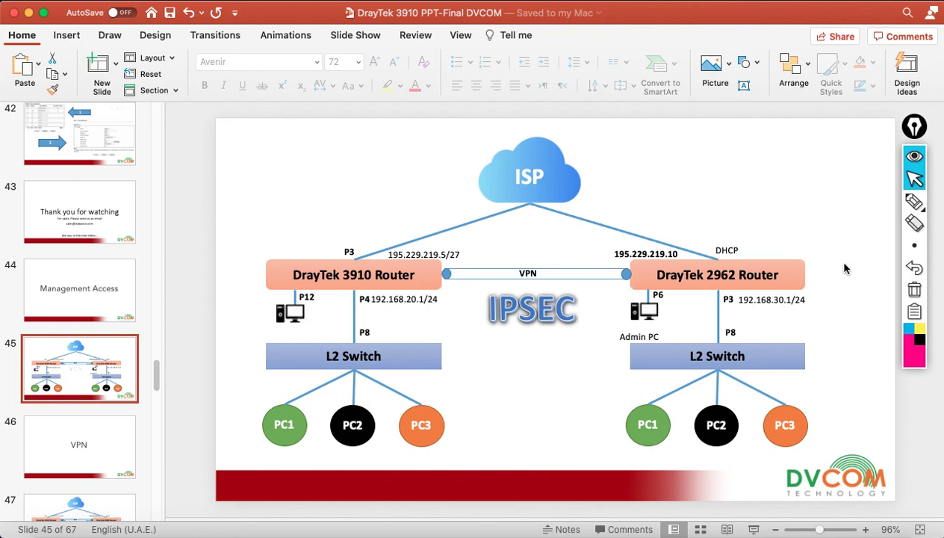
pyautogui.click(29, 13)
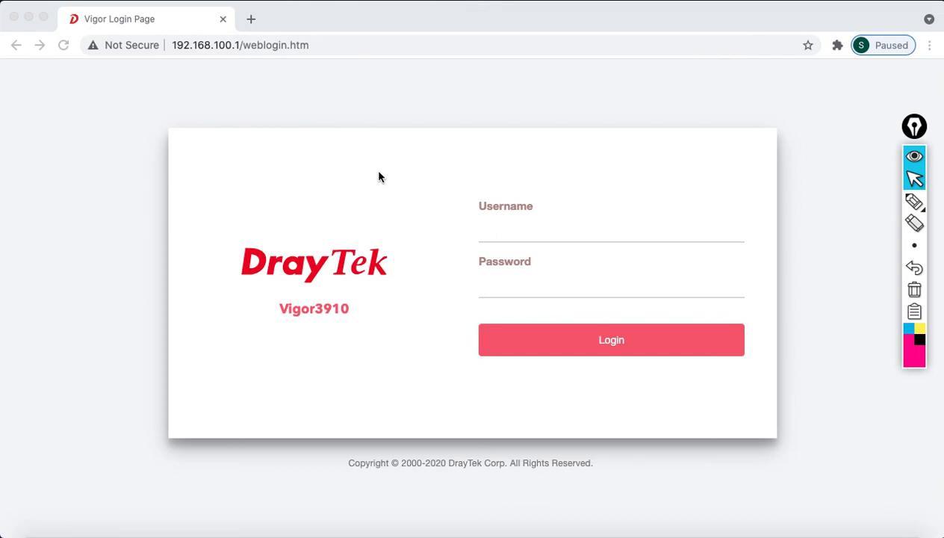
pyautogui.click(661, 529)
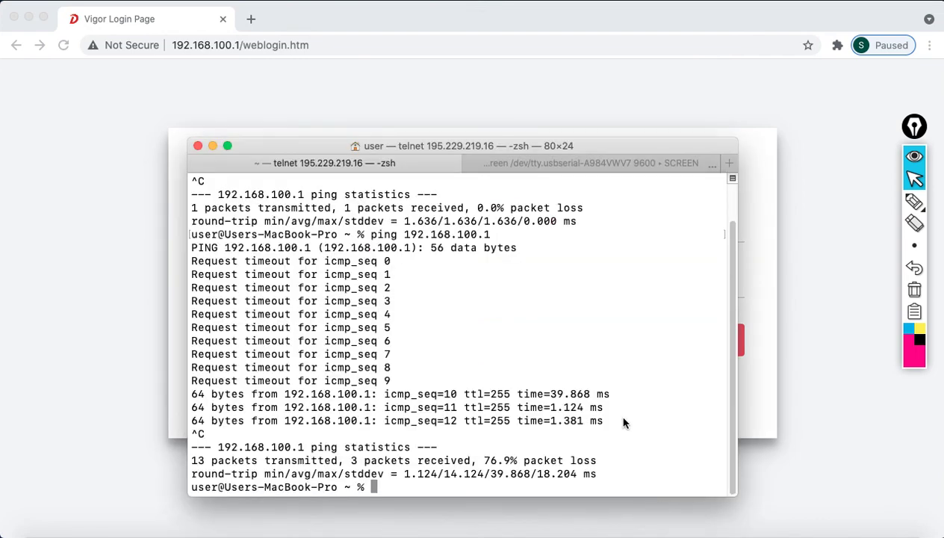
# Ping 192.168.200.1 and stop it after 2 of 2 replies
pyautogui.write('ping 192.16')
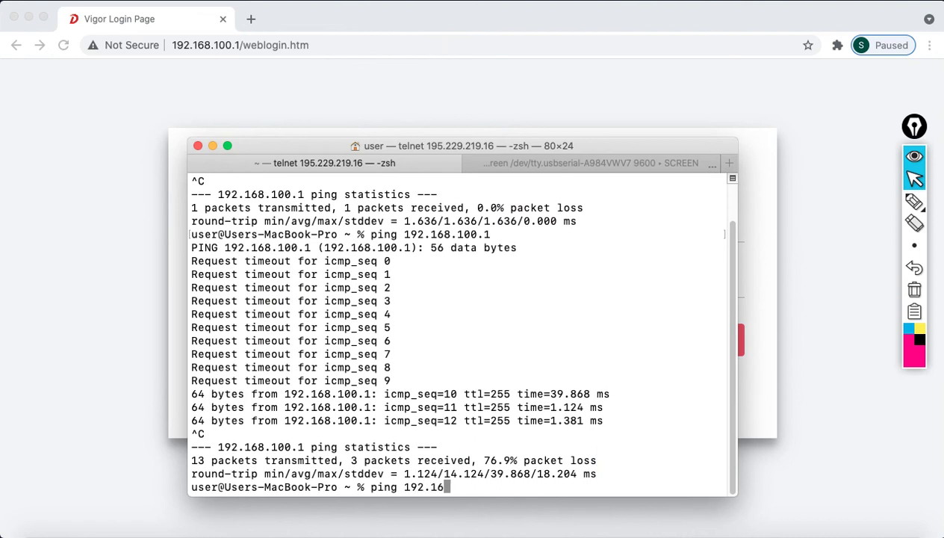
pyautogui.write('8.200.1')
pyautogui.press('Return')
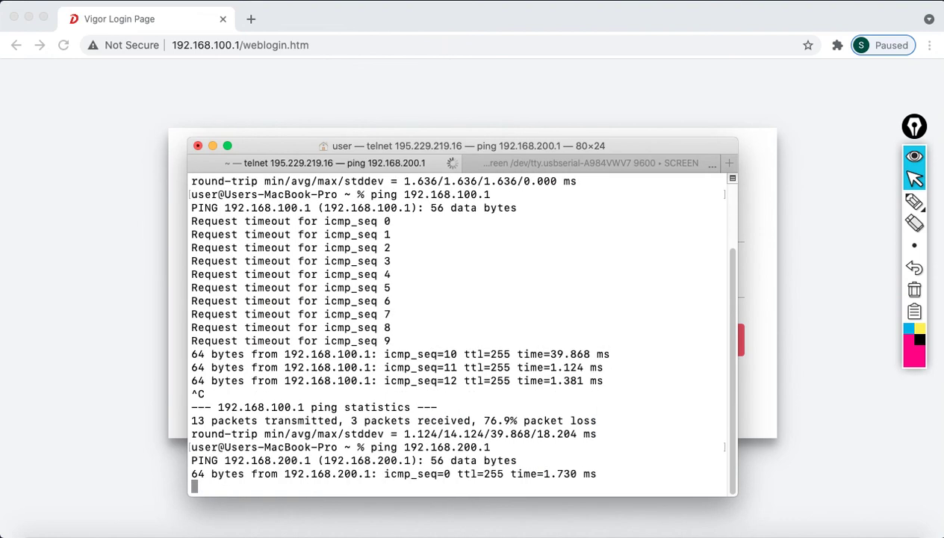
pyautogui.hotkey('ctrl', 'c')
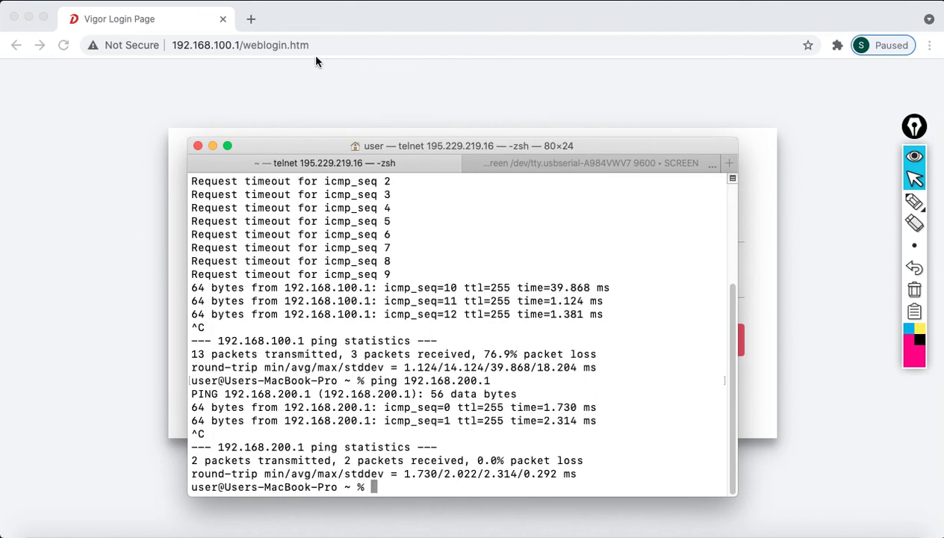
# Load 192.168.200.1 in a new browser tab
pyautogui.click(251, 19)
pyautogui.write('192.168.200.1')
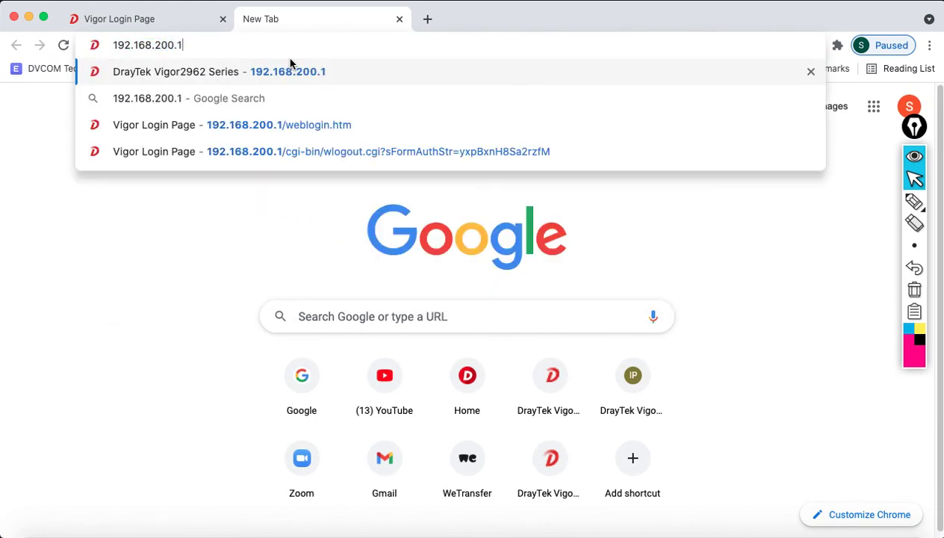
pyautogui.press('Return')
# Log in to the Vigor2962 with the admin credentials and dismiss the default-password warning
pyautogui.write('admin')
pyautogui.press('Tab')
pyautogui.write('admin')
pyautogui.press('Return')
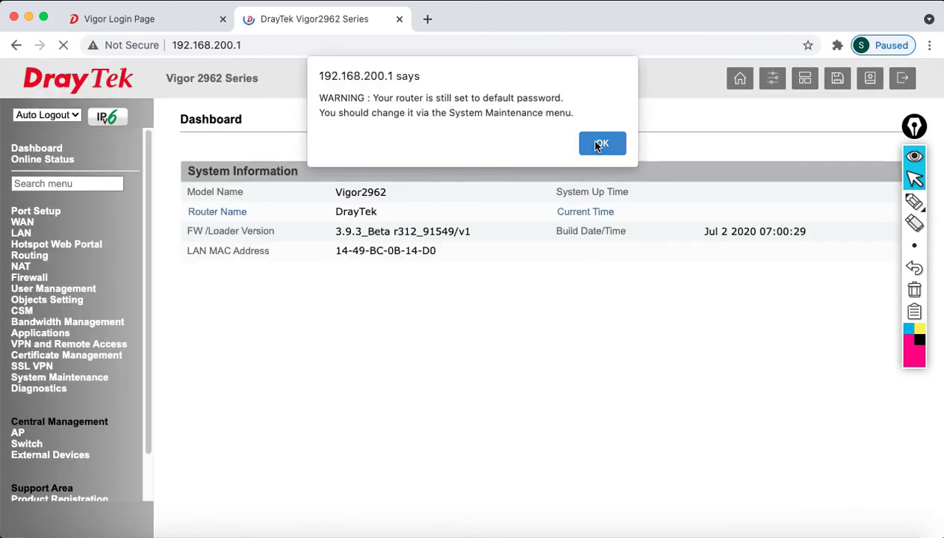
pyautogui.click(601, 143)
# Set Auto Logout to Off and go to System Maintenance >> Management
pyautogui.click(49, 114)
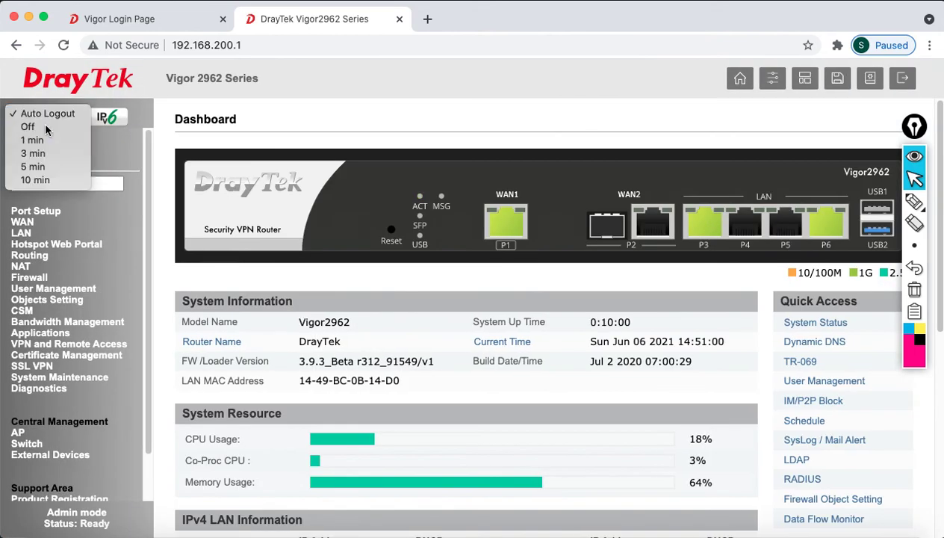
pyautogui.click(47, 127)
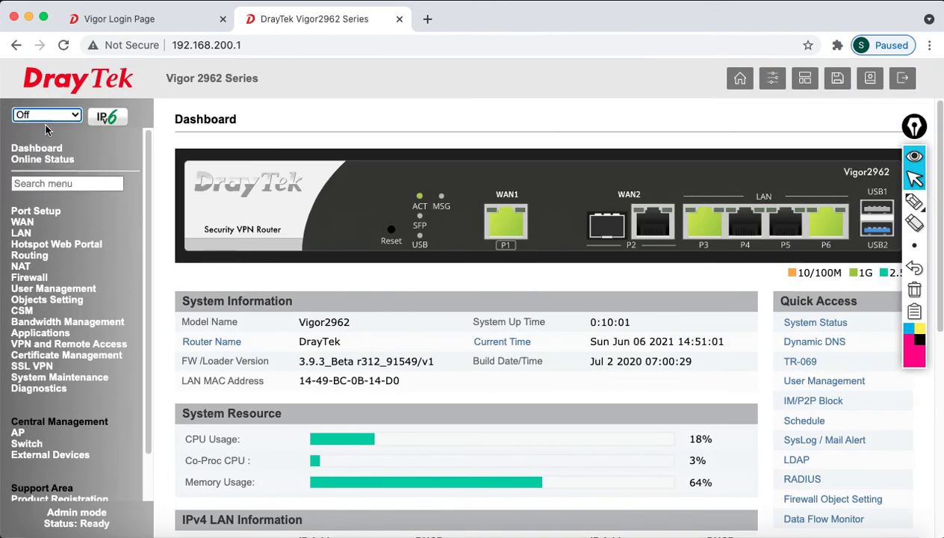
pyautogui.click(59, 378)
pyautogui.scroll(-1, 147, 331)
pyautogui.scroll(-2, 147, 331)
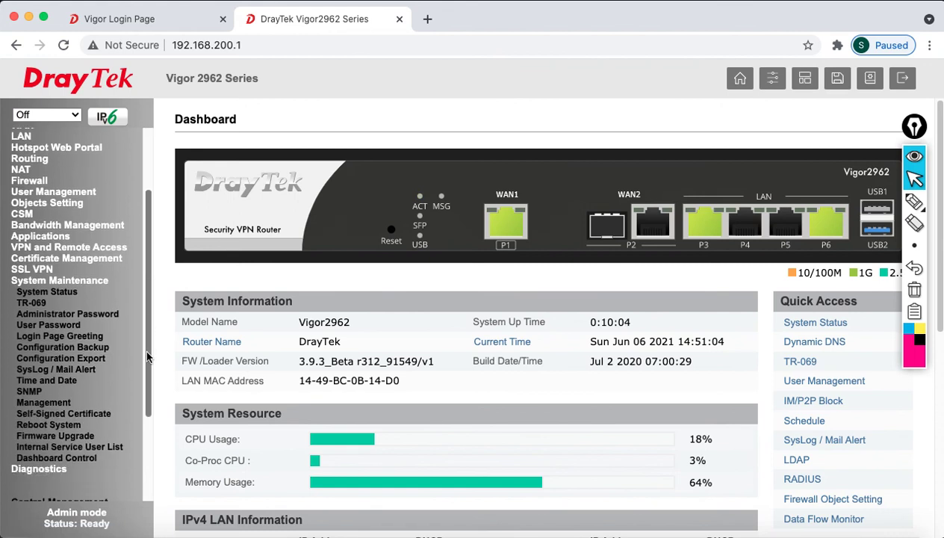
pyautogui.click(30, 404)
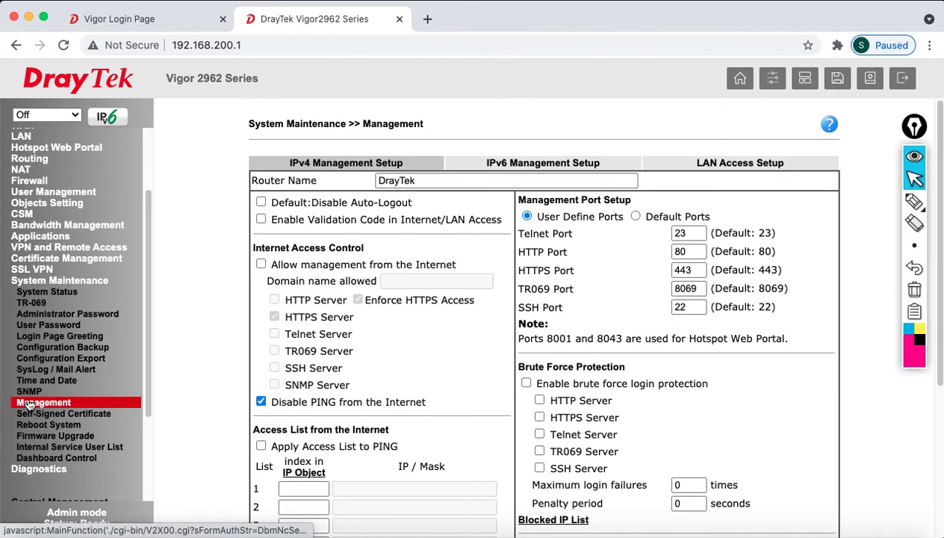
# Unblock ping from the Internet and allow management from the Internet on the Vigor2962
pyautogui.click(257, 406)
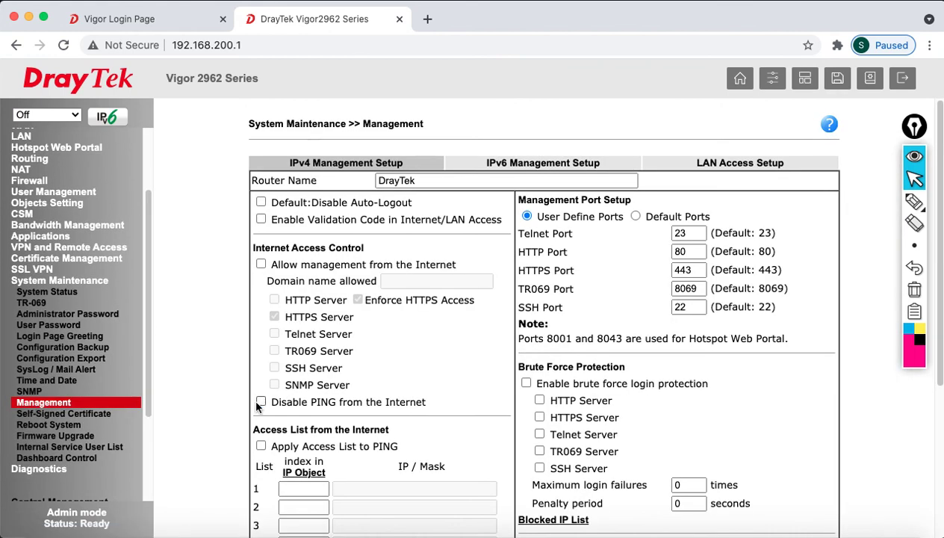
pyautogui.click(261, 264)
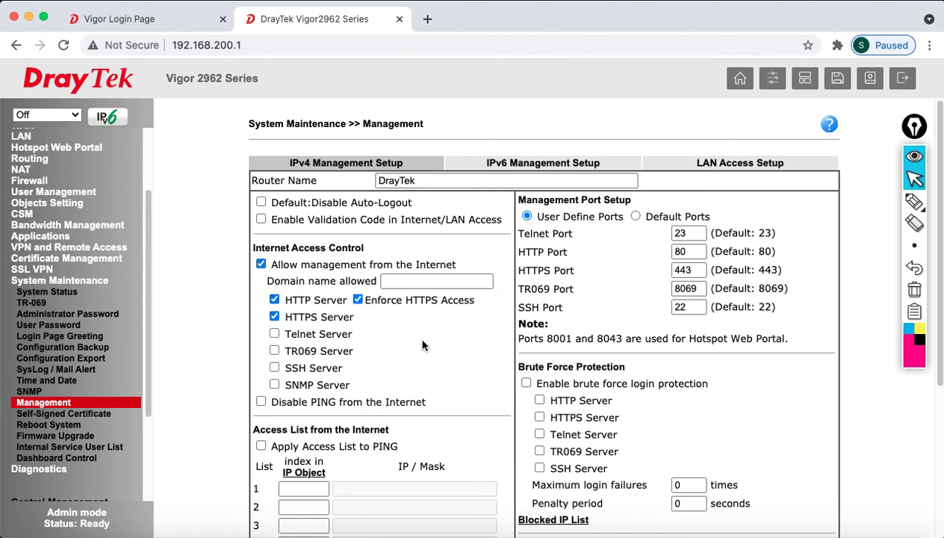
pyautogui.scroll(-5, 489, 420)
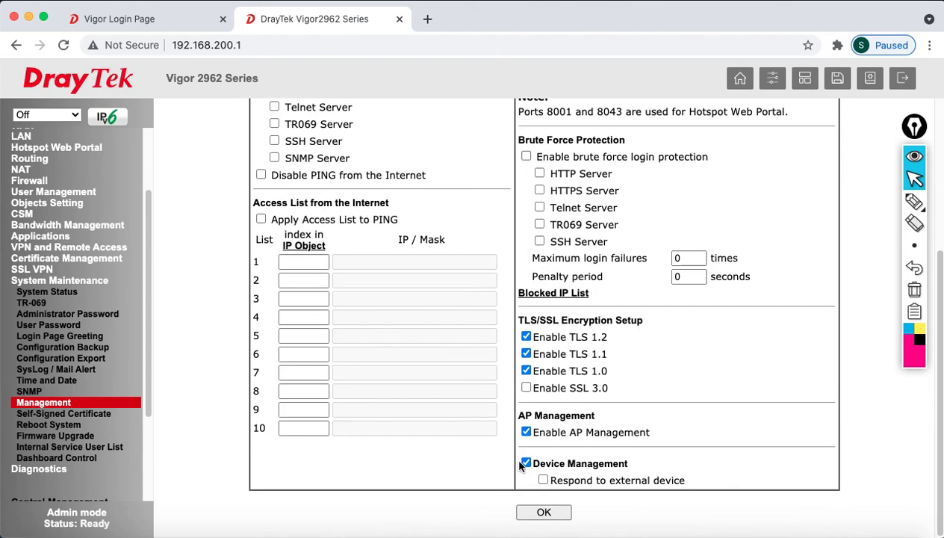
# Save the settings and reboot the Vigor2962 with its current configuration
pyautogui.click(534, 512)
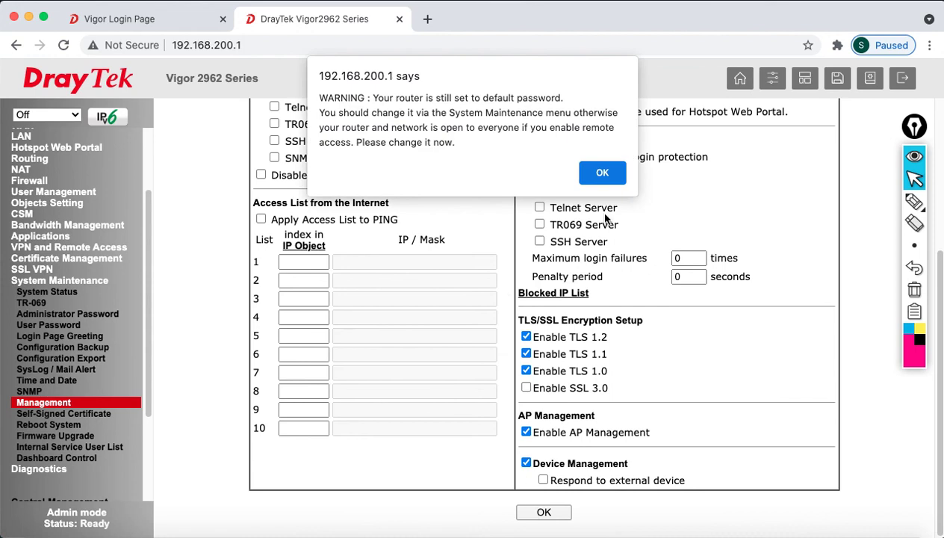
pyautogui.click(620, 179)
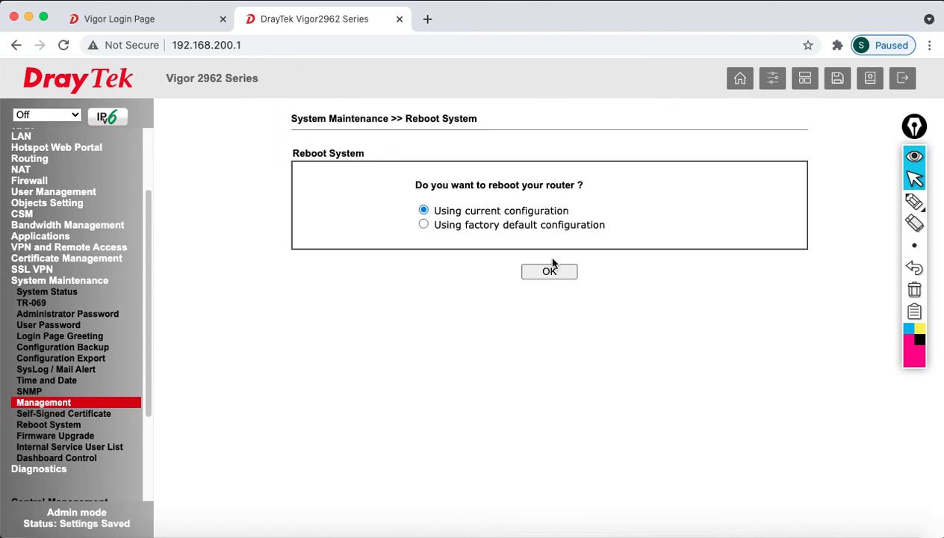
pyautogui.click(545, 271)
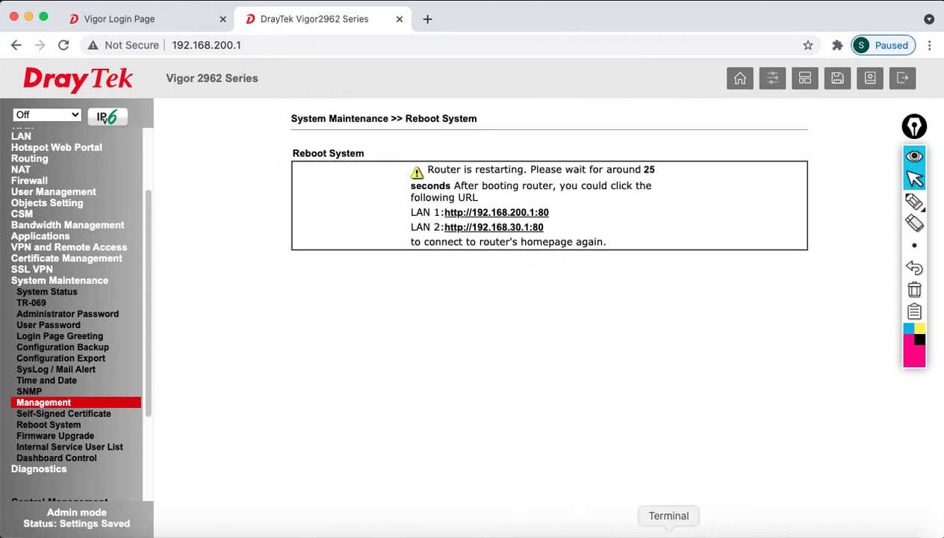
pyautogui.click(670, 526)
pyautogui.press('Up')
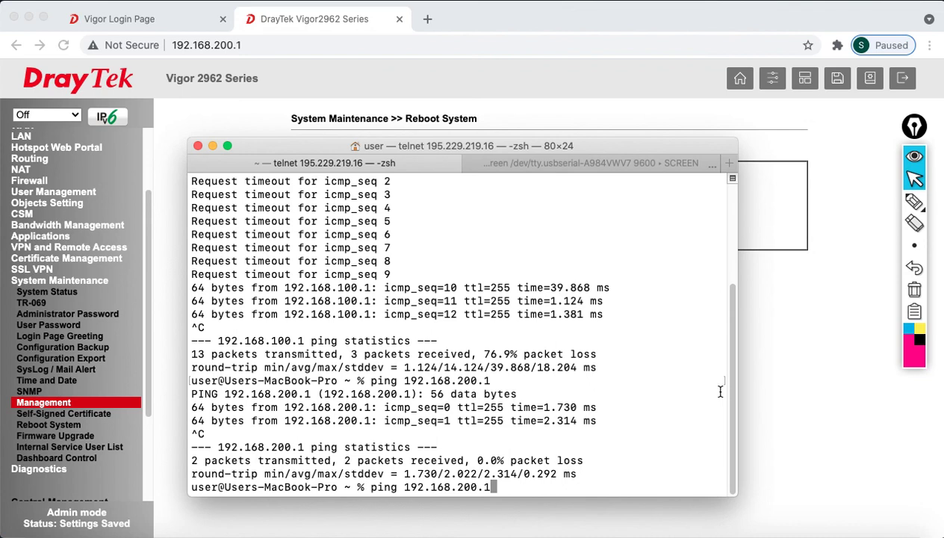
# Rerun ping 192.168.200.1 until it replies again (8 of 11), then return to PowerPoint
pyautogui.press('Return')
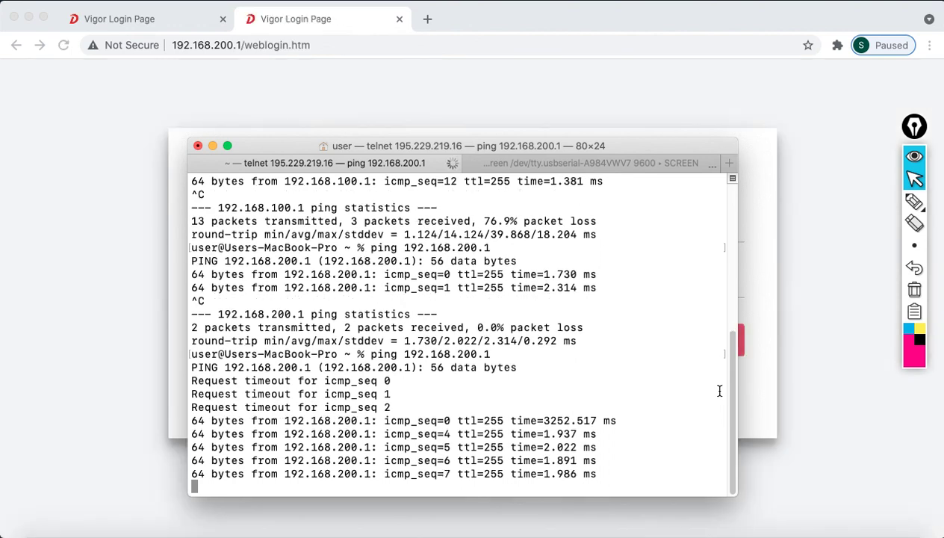
pyautogui.write('çç')
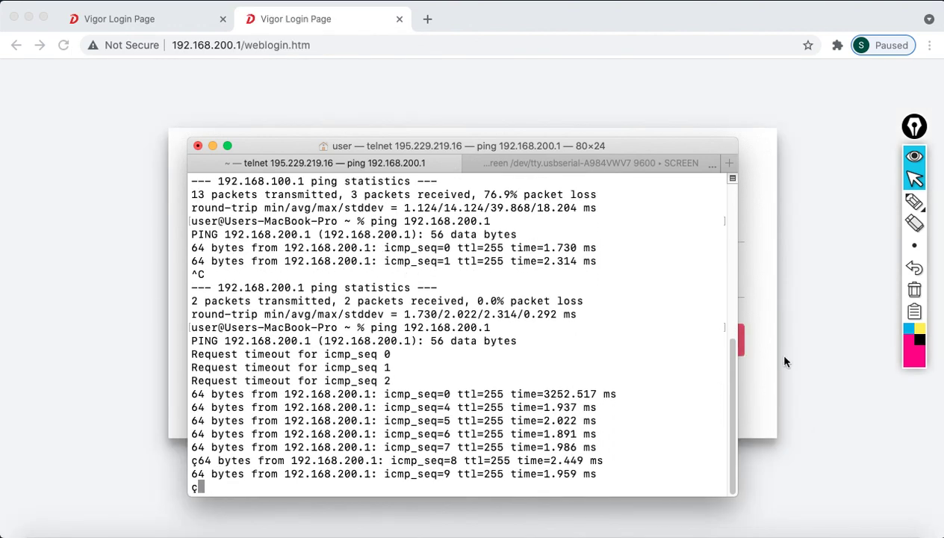
pyautogui.hotkey('ctrl', 'c')
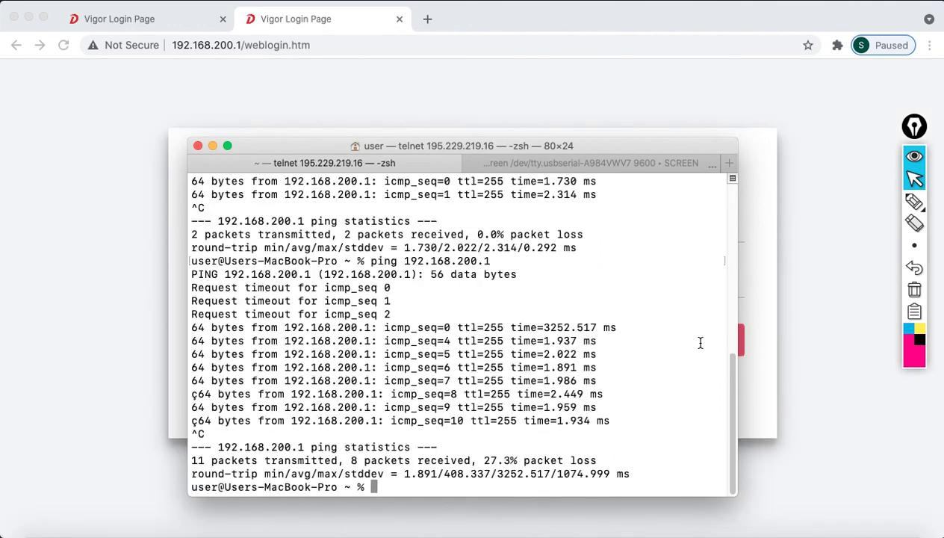
pyautogui.click(803, 523)
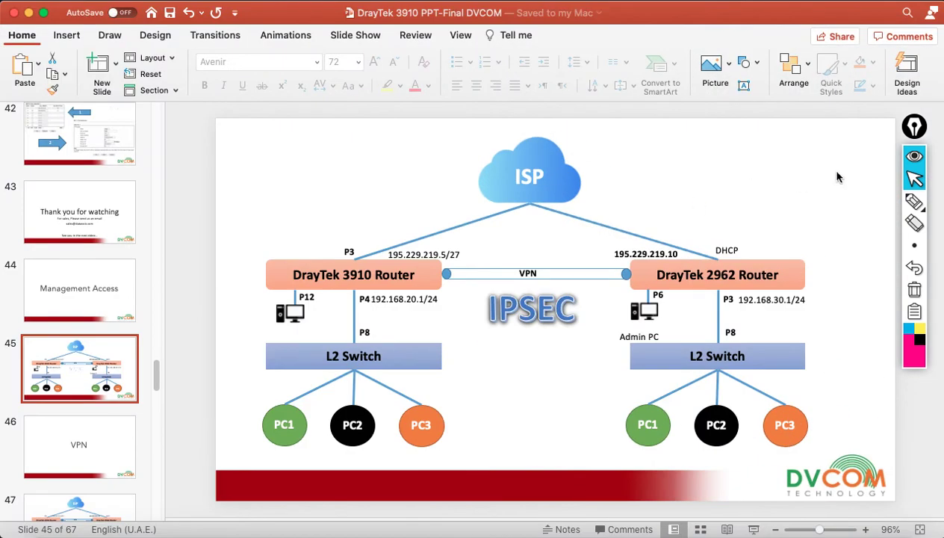
# Annotate the slide circling WAN addresses 195.229.219.5/27 and 195.229.219.10 with a remote PC, then clear it
pyautogui.click(913, 200)
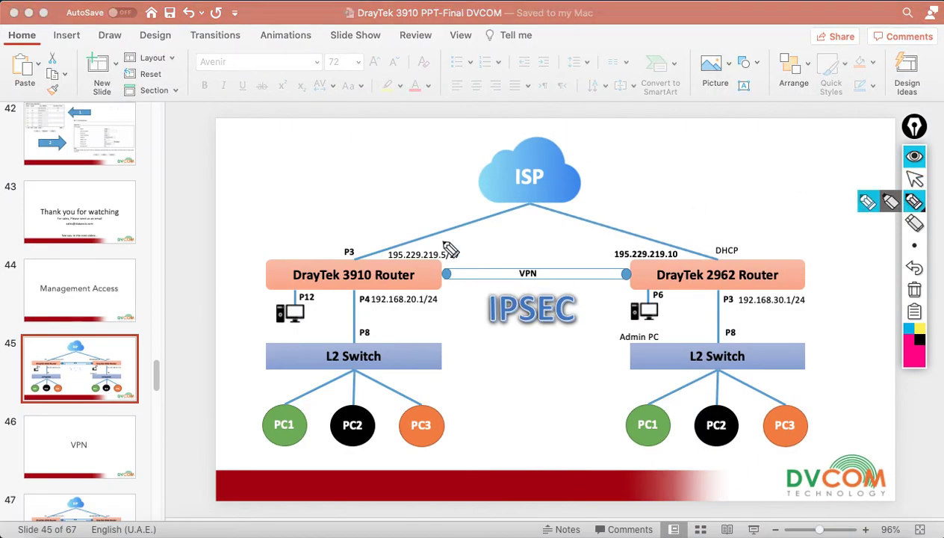
pyautogui.moveTo(469, 257)
pyautogui.mouseDown()
pyautogui.moveTo(449, 243)
pyautogui.moveTo(381, 263)
pyautogui.moveTo(452, 254)
pyautogui.moveTo(462, 242)
pyautogui.mouseUp()
pyautogui.moveTo(639, 226)
pyautogui.mouseDown()
pyautogui.moveTo(611, 253)
pyautogui.moveTo(670, 236)
pyautogui.moveTo(650, 230)
pyautogui.mouseUp()
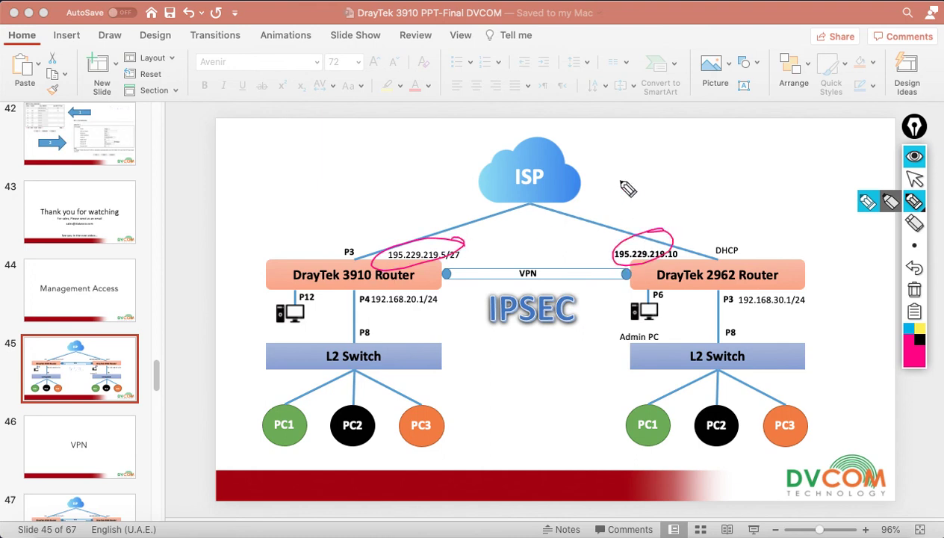
pyautogui.moveTo(580, 182)
pyautogui.mouseDown()
pyautogui.moveTo(668, 134)
pyautogui.moveTo(659, 158)
pyautogui.moveTo(648, 141)
pyautogui.moveTo(634, 144)
pyautogui.moveTo(631, 161)
pyautogui.moveTo(516, 217)
pyautogui.moveTo(463, 258)
pyautogui.mouseUp()
pyautogui.moveTo(637, 152); pyautogui.dragTo(671, 204)
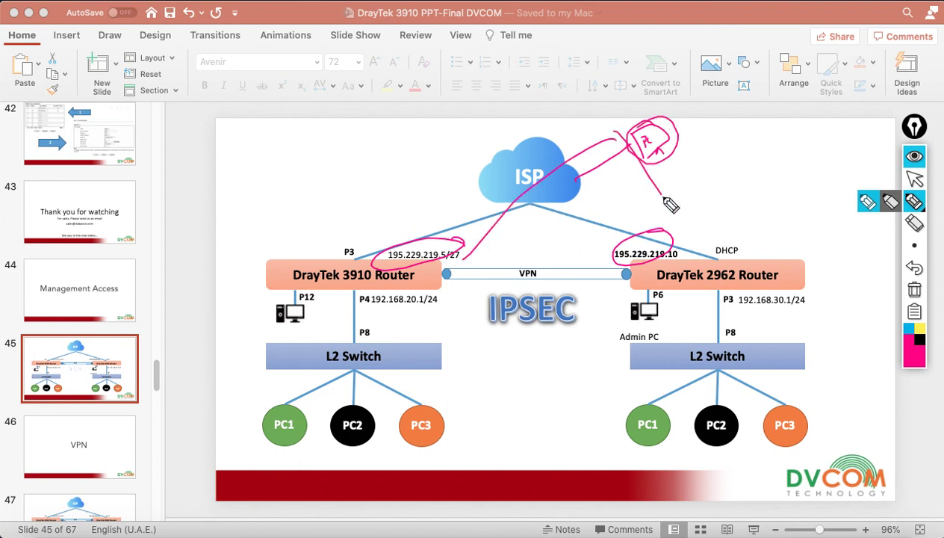
pyautogui.click(914, 290)
# Leave annotation mode and minimize the PowerPoint presentation
pyautogui.click(915, 180)
pyautogui.moveTo(915, 246)
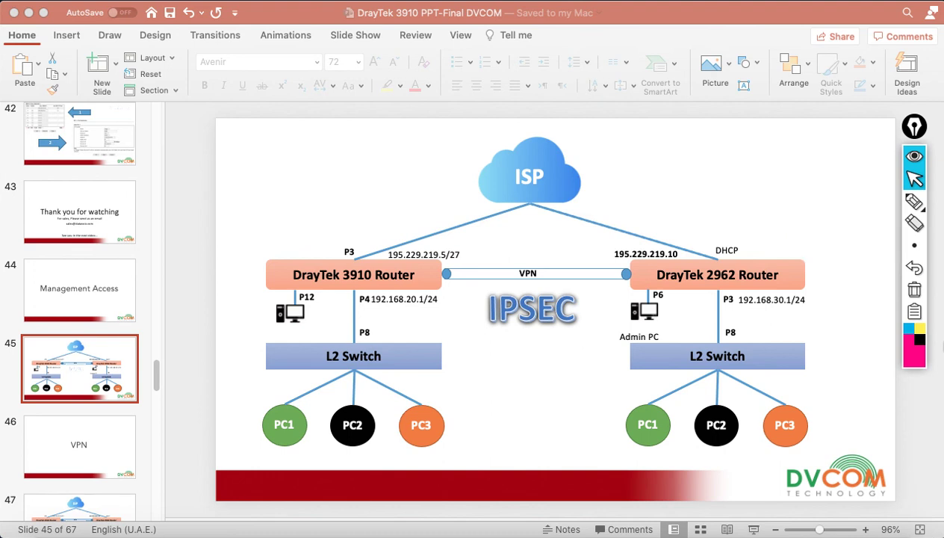
pyautogui.click(28, 13)
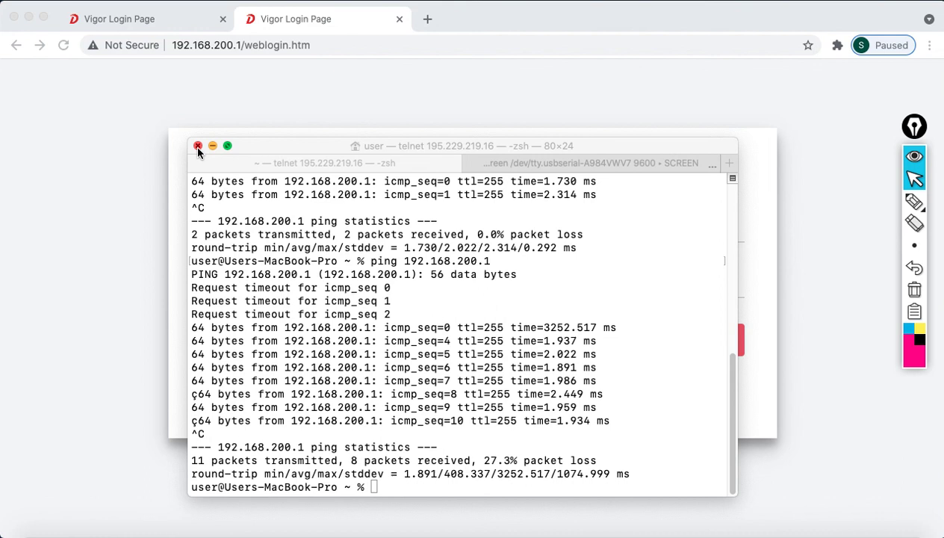
# Close Terminal, turn Wi-Fi back on, and switch to the Vigor3910 login tab
pyautogui.click(198, 146)
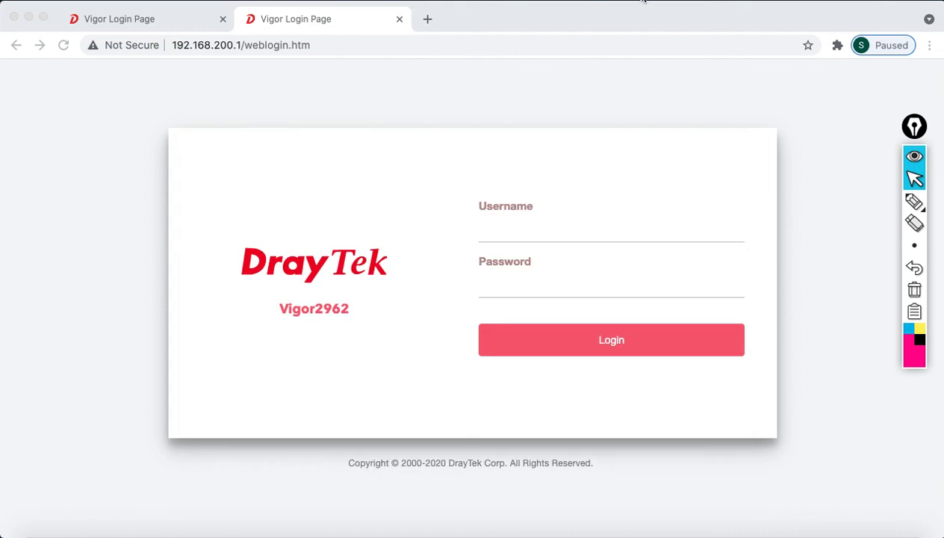
pyautogui.click(645, 2)
pyautogui.click(667, 24)
pyautogui.click(649, 2)
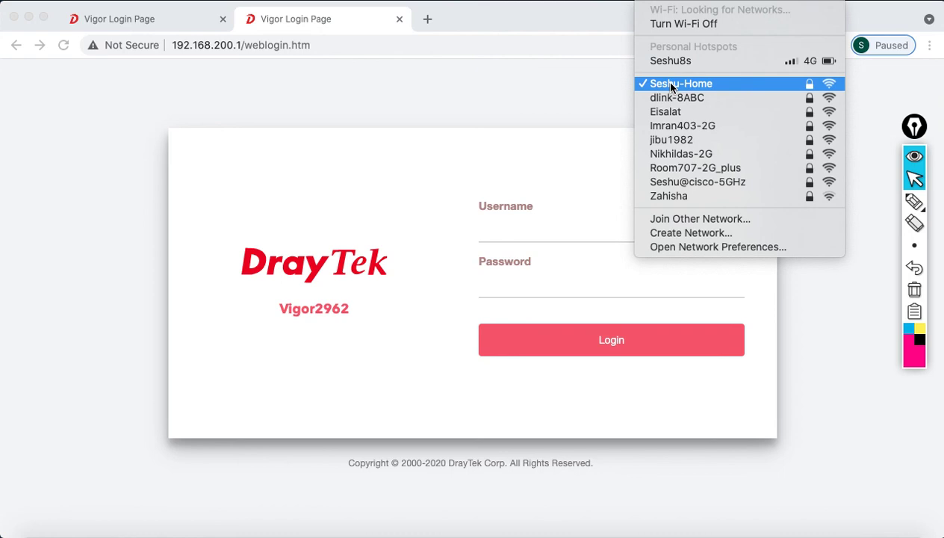
pyautogui.click(556, 110)
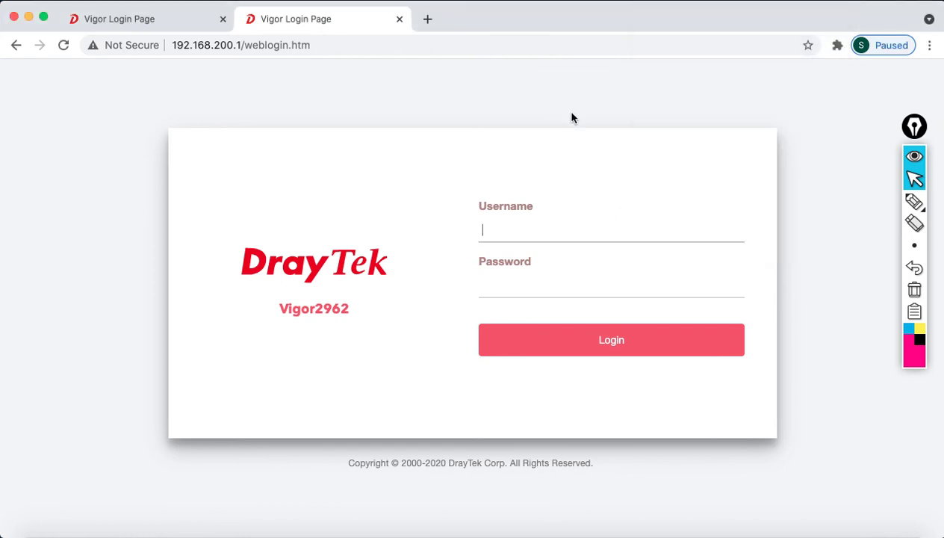
pyautogui.click(142, 21)
# Load the WAN address 195.229.219.5 in the first tab and 195.229.219.10 in the second
pyautogui.click(338, 46)
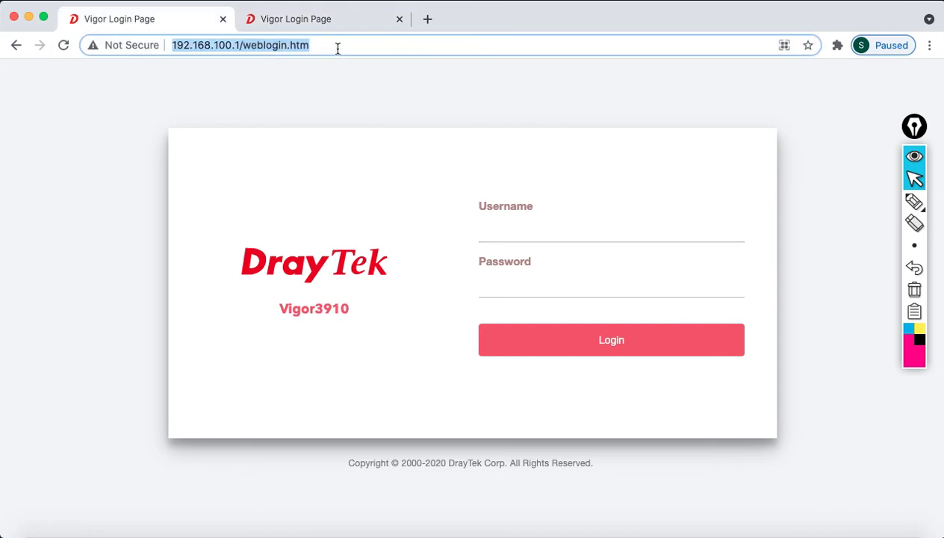
pyautogui.write('195.229.219')
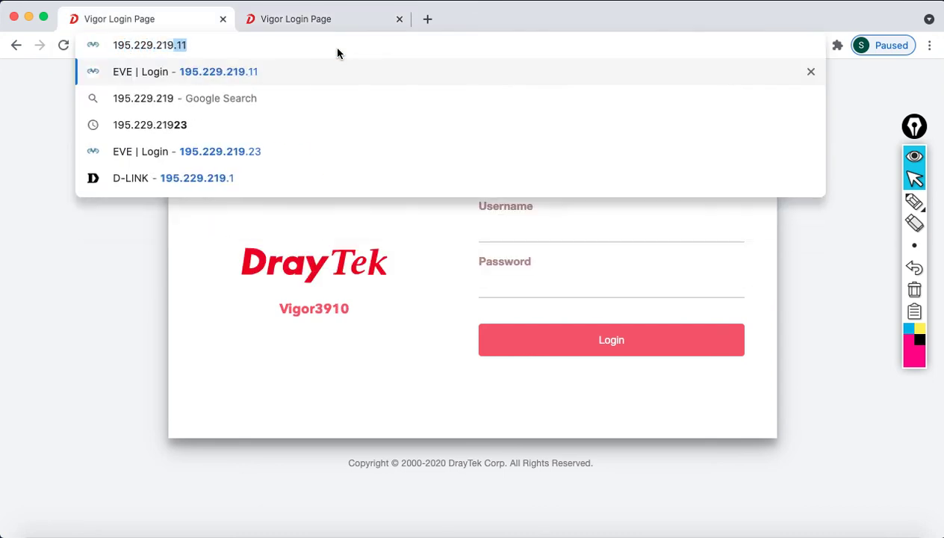
pyautogui.write('.5')
pyautogui.press('Return')
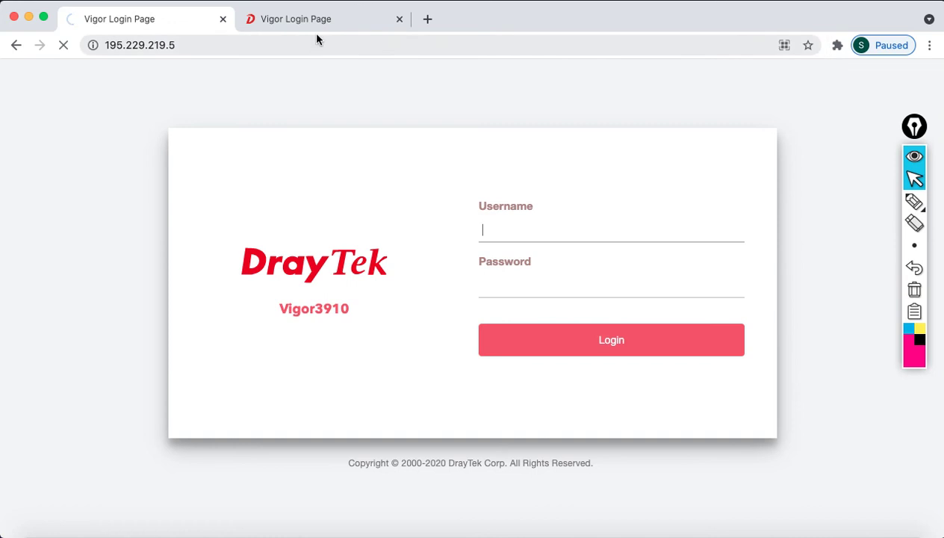
pyautogui.click(316, 19)
pyautogui.click(316, 43)
pyautogui.write('195')
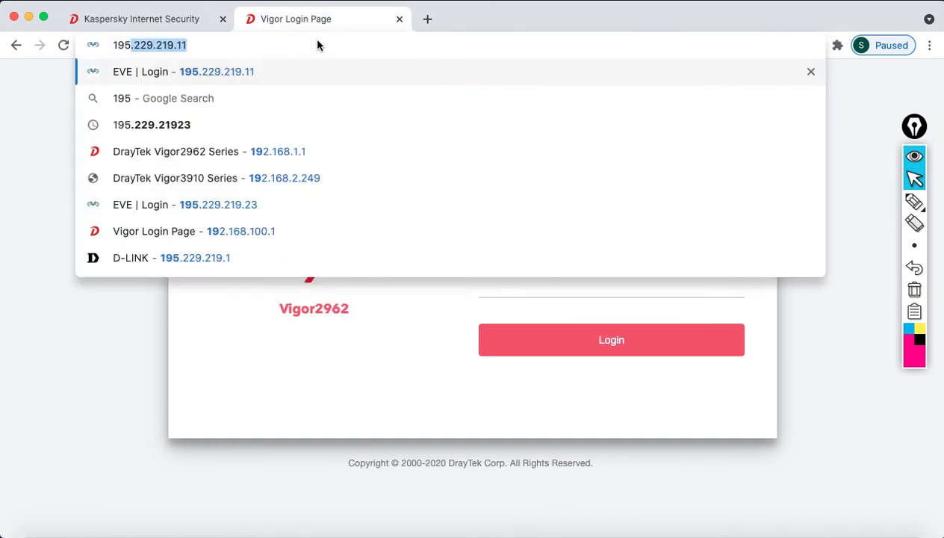
pyautogui.write('.229.219.10')
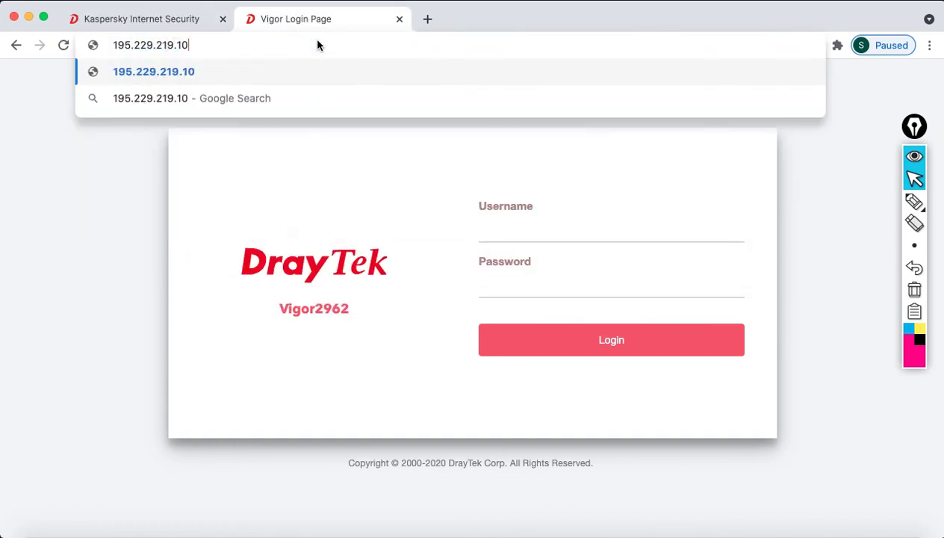
pyautogui.press('Return')
# Accept the invalid certificate for 195.229.219.5 and connect to the Vigor3910 login page
pyautogui.click(184, 21)
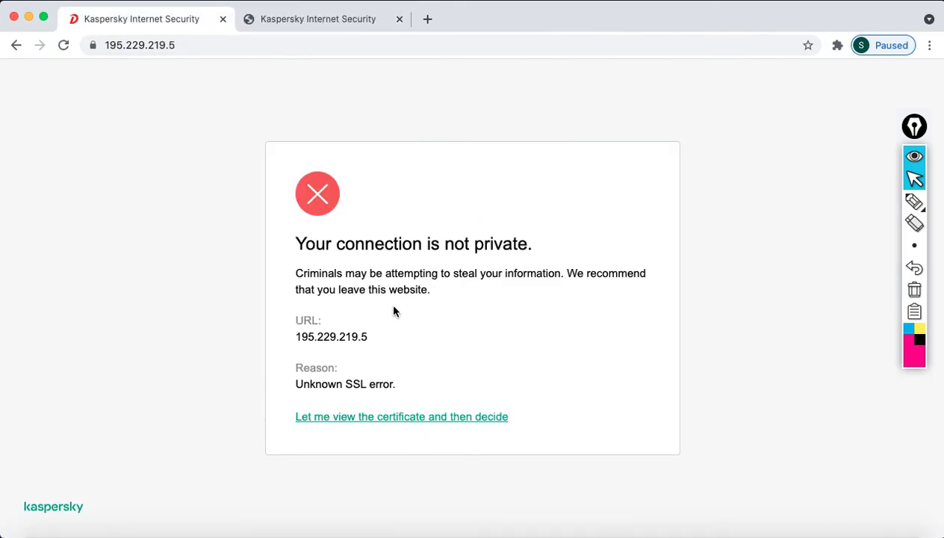
pyautogui.click(379, 419)
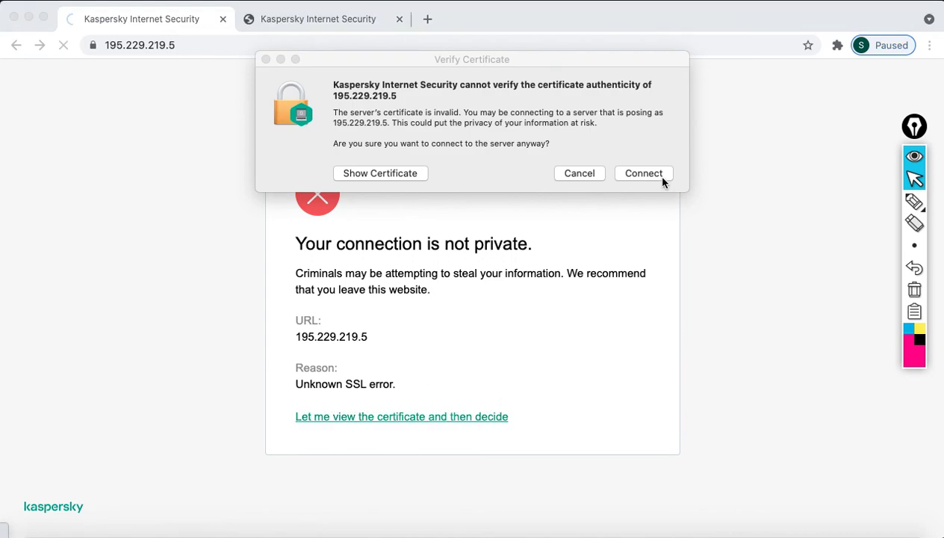
pyautogui.click(662, 182)
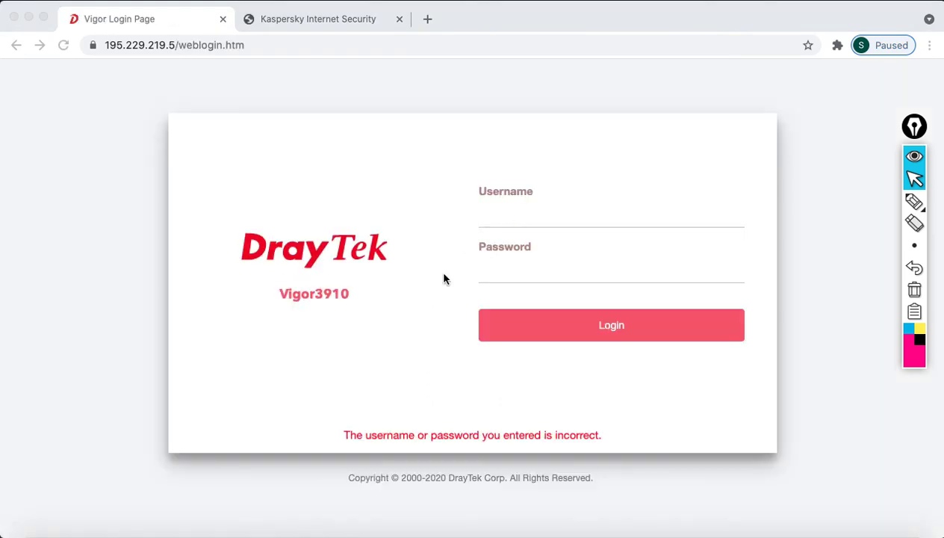
pyautogui.click(317, 21)
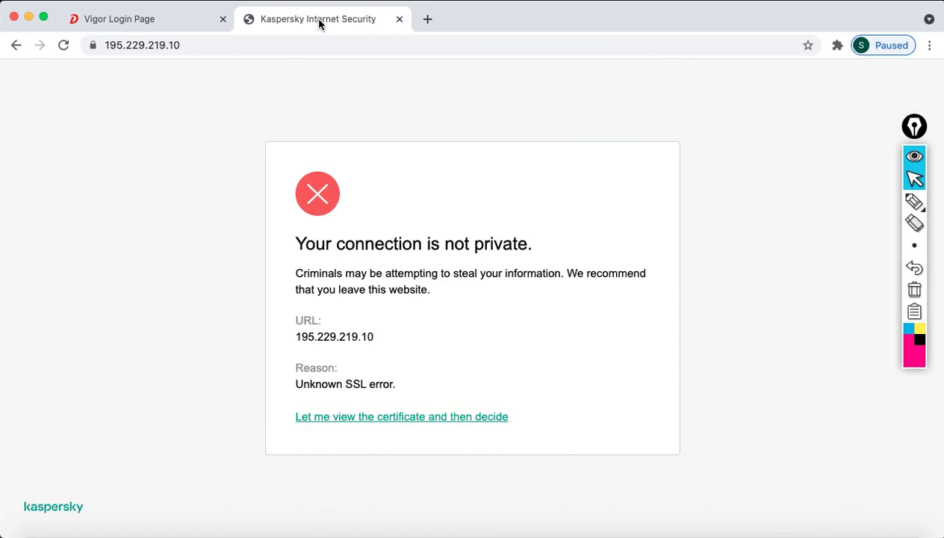
# Accept the invalid certificate for 195.229.219.10 and connect to the Vigor2962 login page
pyautogui.click(398, 417)
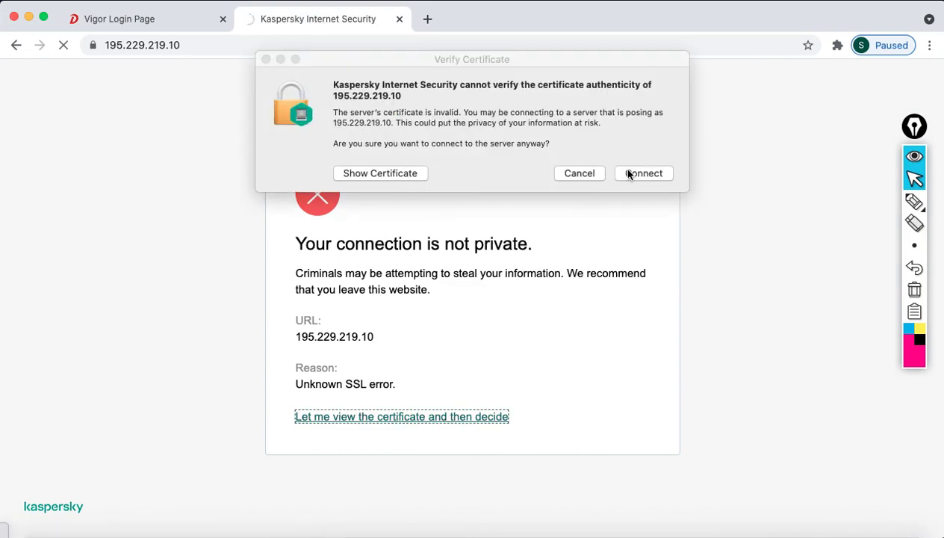
pyautogui.click(627, 173)
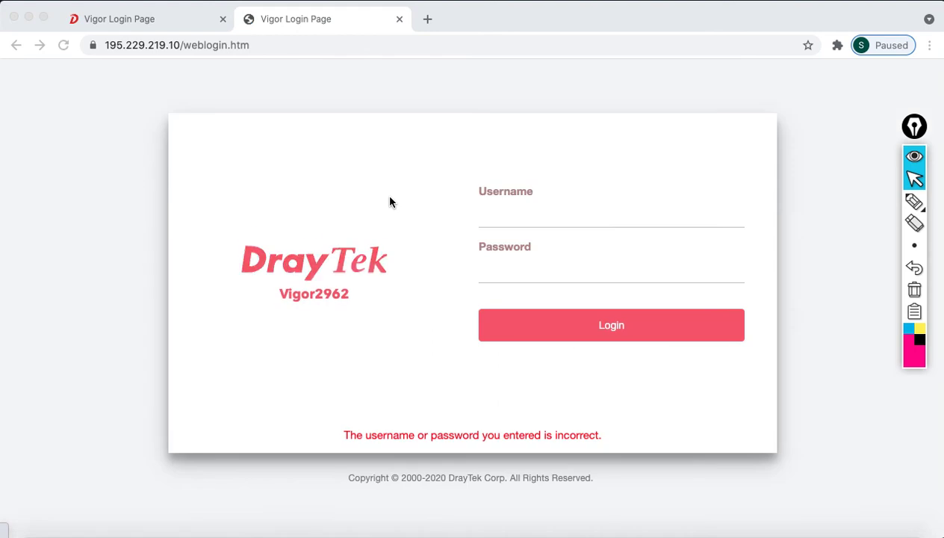
pyautogui.click(159, 18)
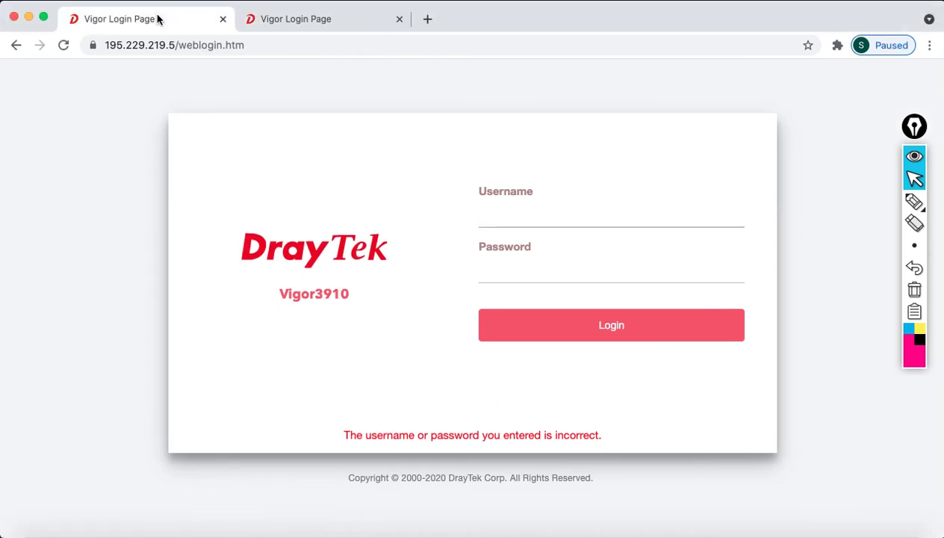
# Compare the Vigor3910 and Vigor2962 login pages across tabs, then return to the presentation
pyautogui.click(310, 26)
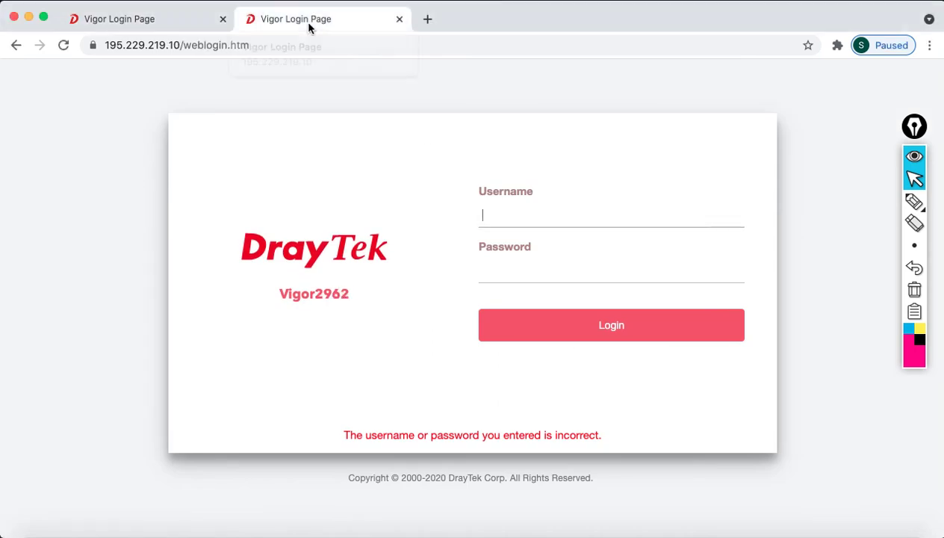
pyautogui.click(184, 25)
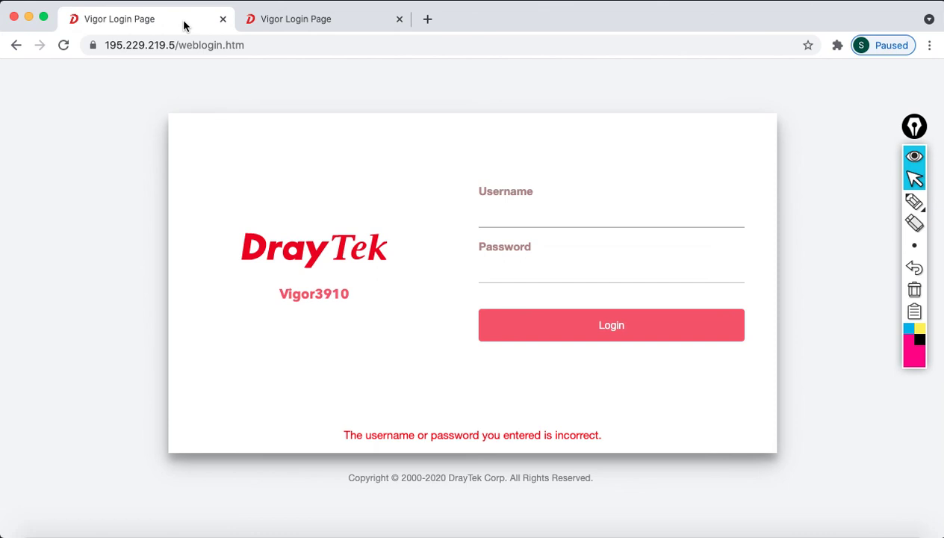
pyautogui.click(269, 23)
pyautogui.click(162, 24)
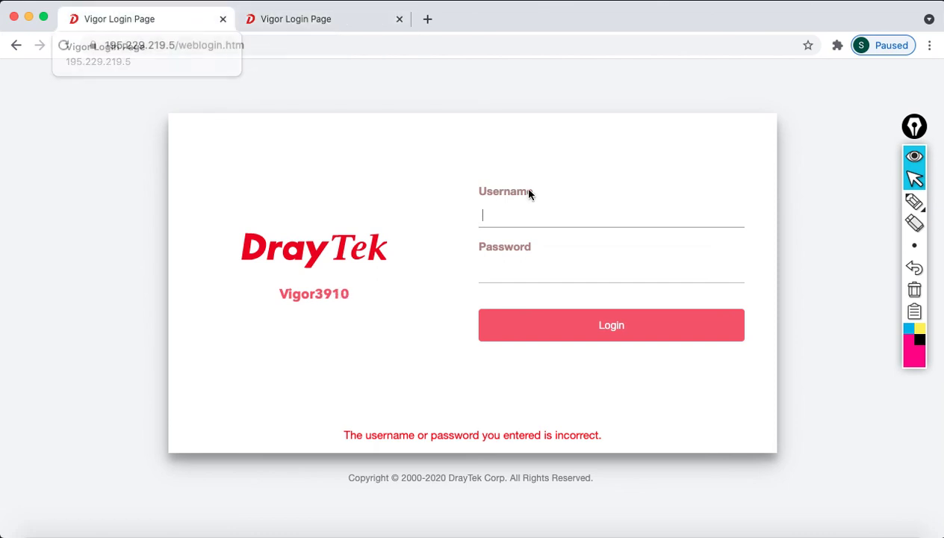
pyautogui.click(878, 532)
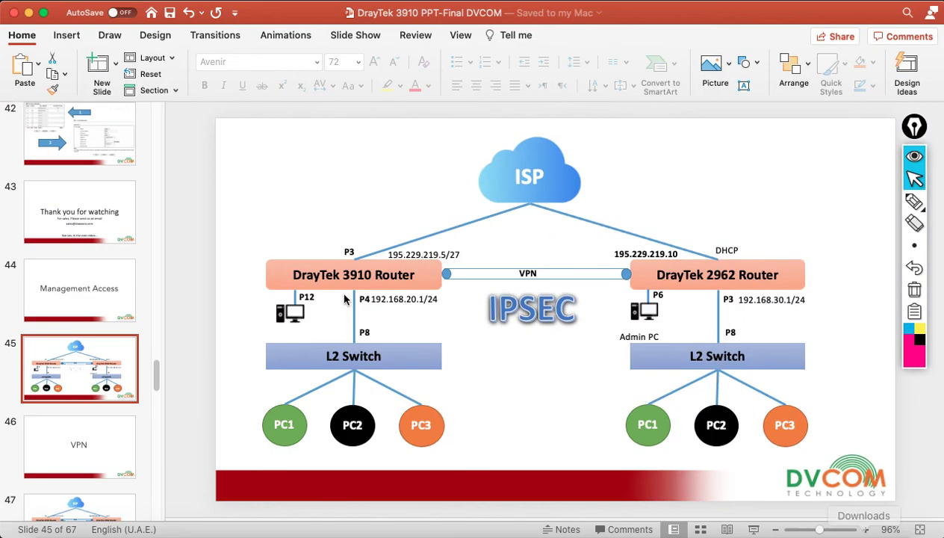
# Present slide 43, 'Thank you for watching', full-screen as a slideshow
pyautogui.click(104, 235)
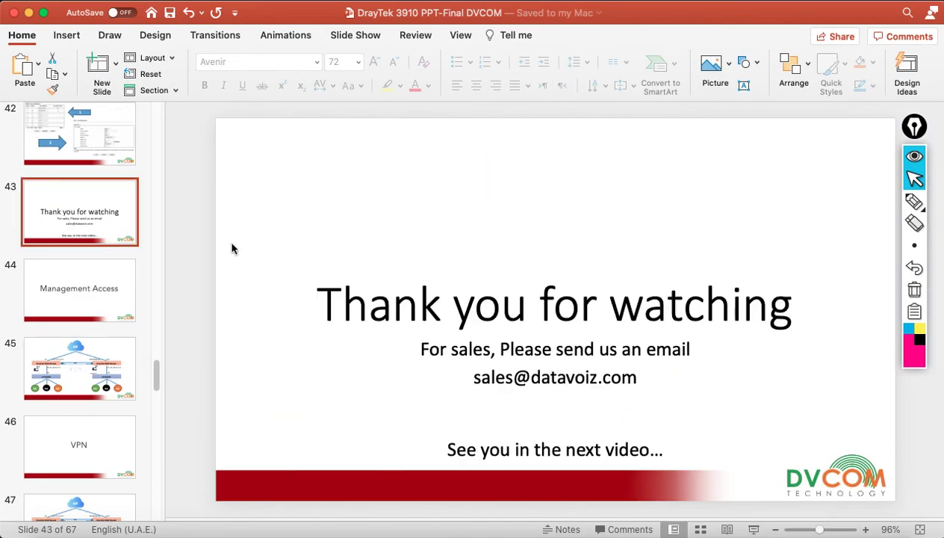
pyautogui.click(754, 529)
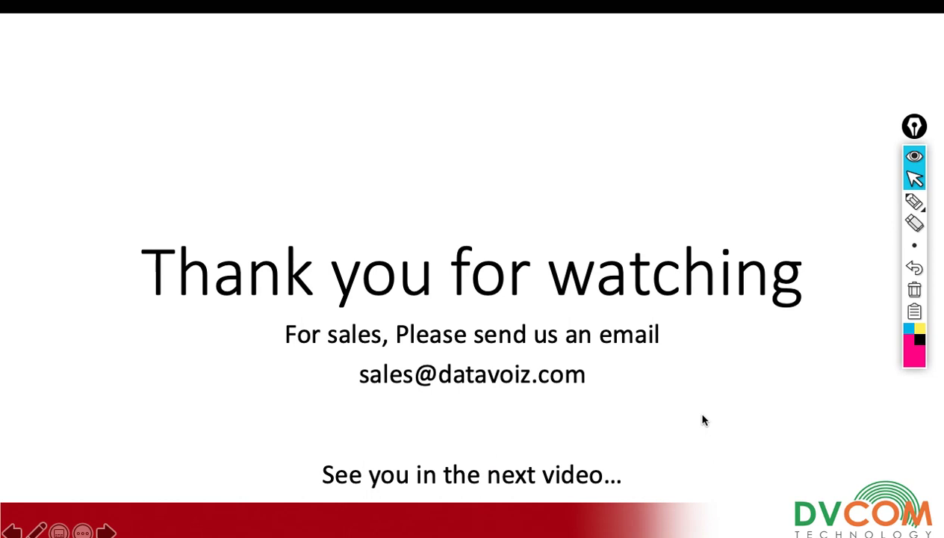